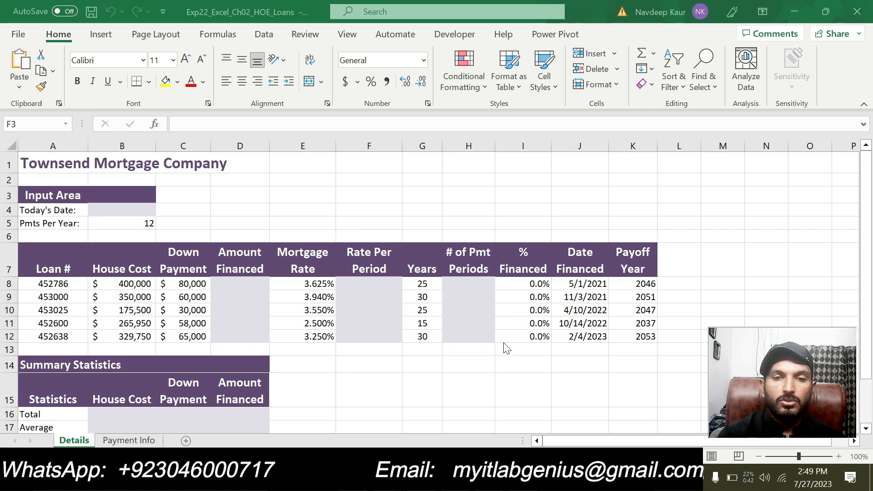
Step: Switch to the Word instructions document and read the project description for the Townsend Mortgage Company assignment
key("alt+Tab")
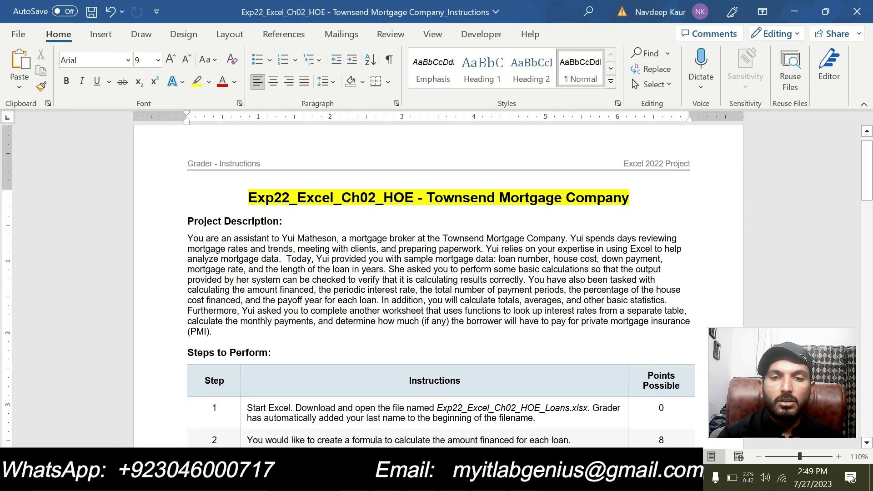
key("alt+Tab")
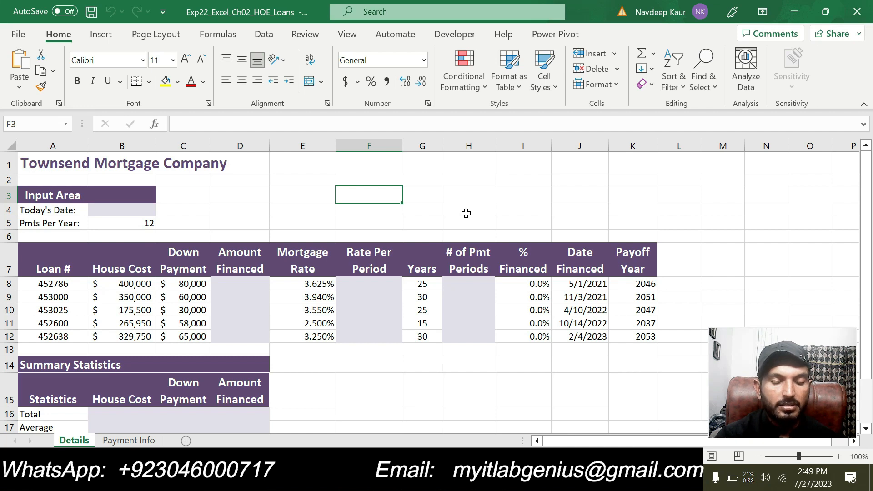
left_click(449, 180)
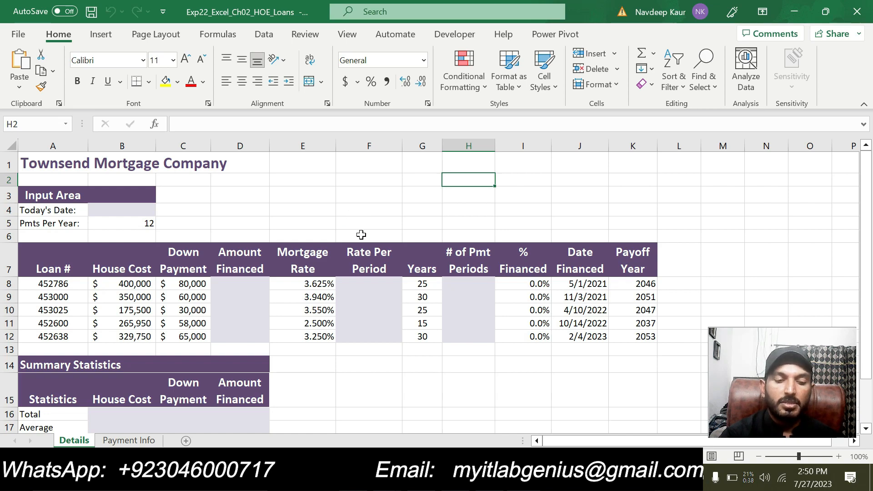
key("alt+Tab")
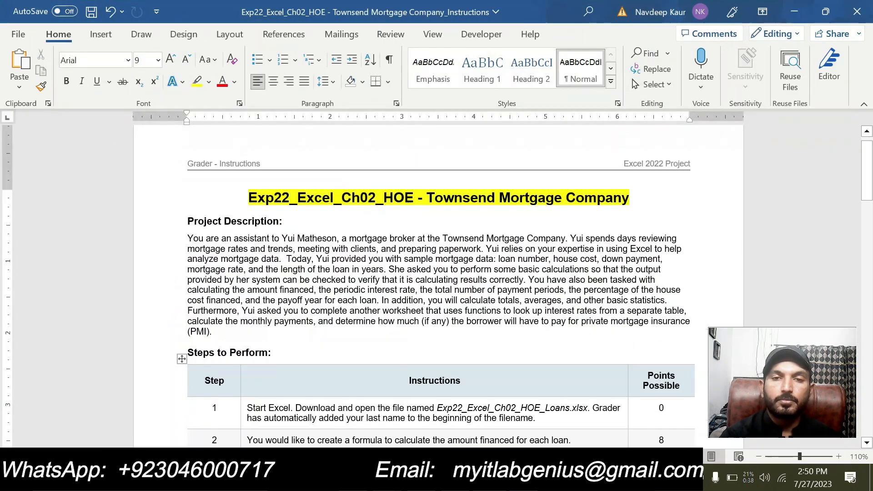
left_click(458, 212)
scroll(459, 211, "up", 1)
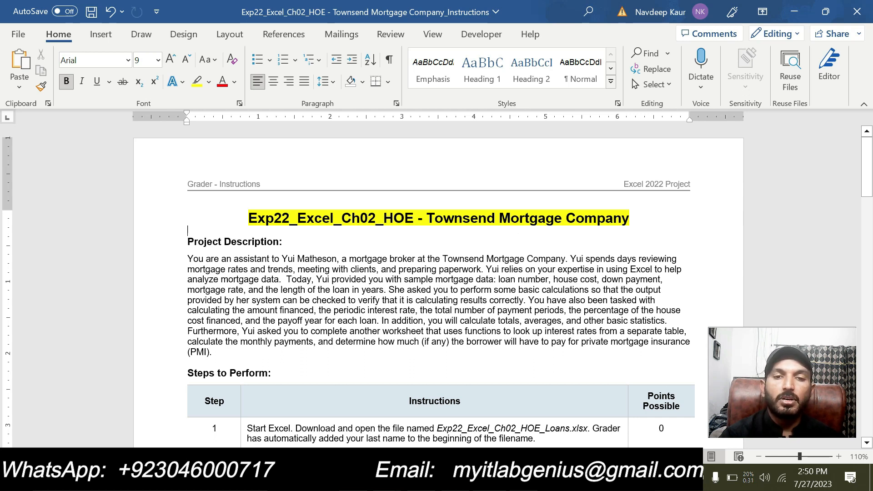
left_click_drag(188, 230, 348, 353)
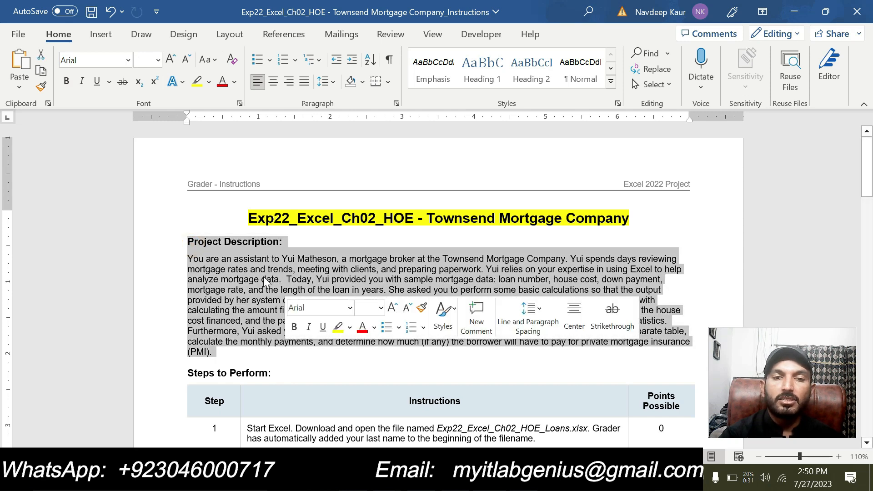
left_click(248, 270)
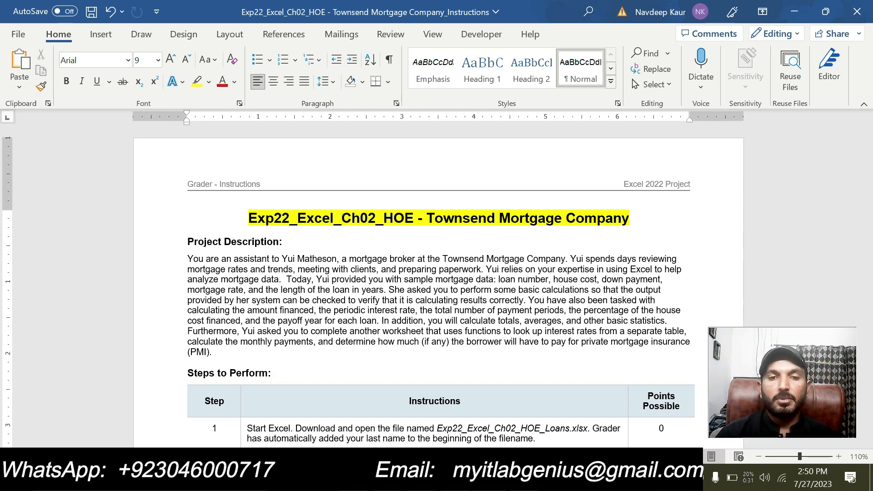
Step: Skim all the instruction steps down to the total points row, and return to the project description
scroll(268, 201, "down", 5)
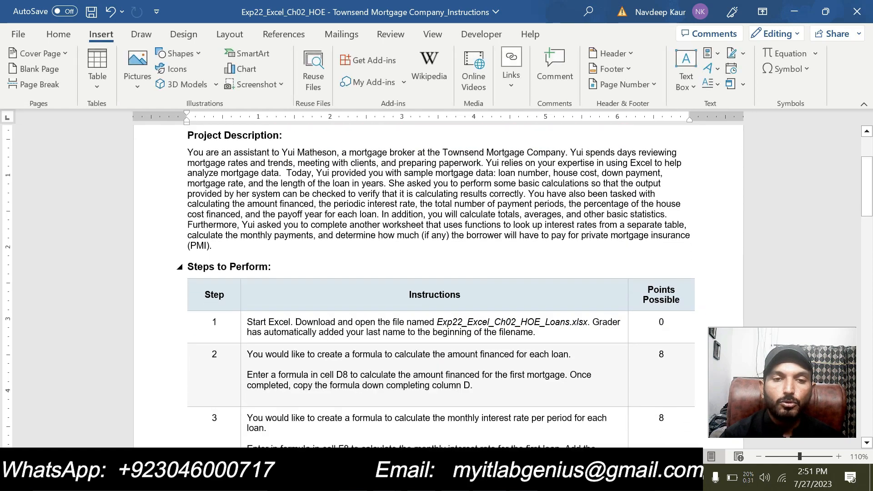
scroll(436, 282, "down", 10)
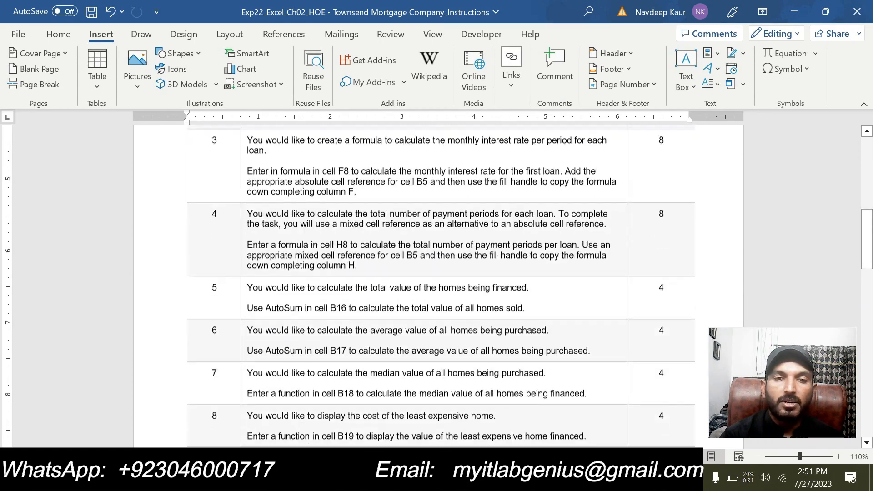
scroll(436, 282, "down", 15)
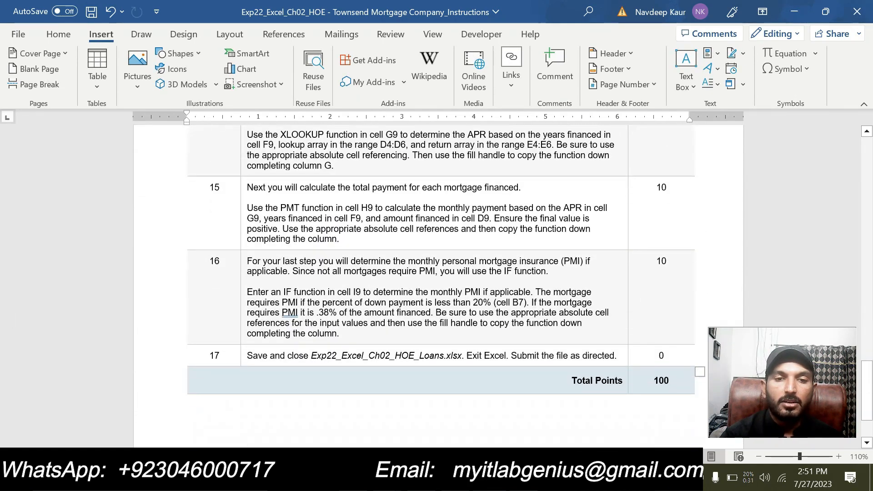
scroll(437, 281, "up", 20)
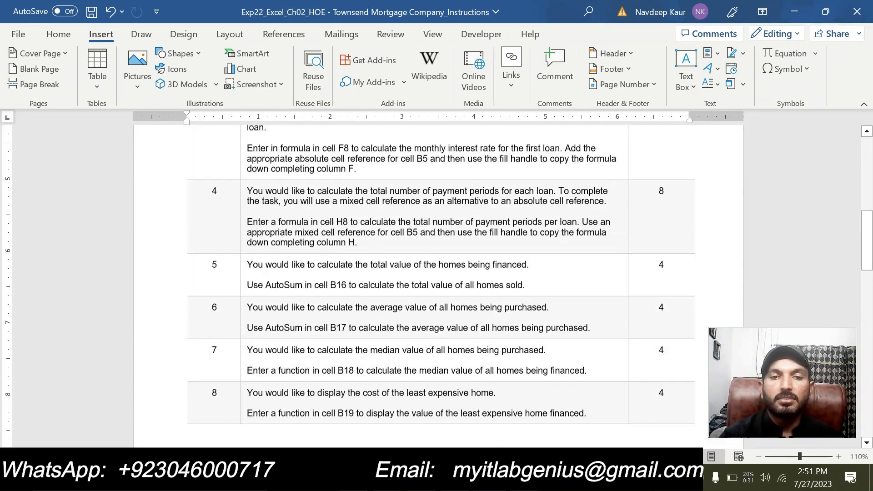
scroll(437, 282, "up", 7)
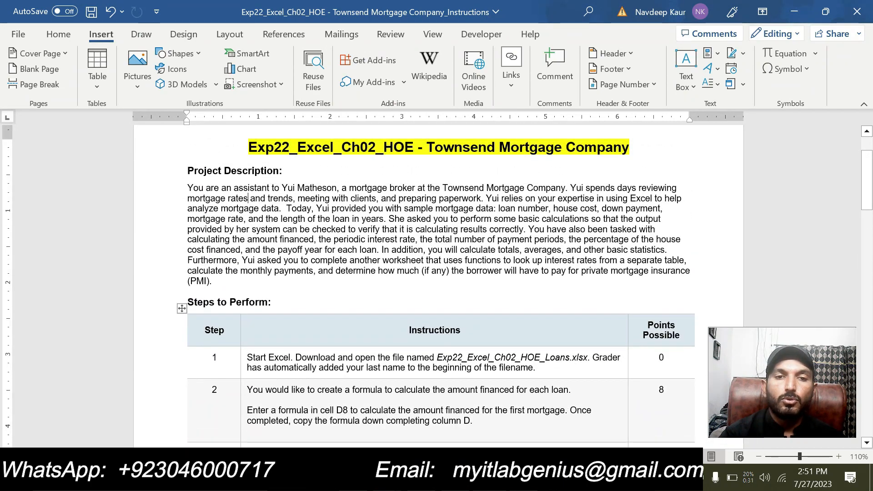
left_click_drag(188, 187, 212, 281)
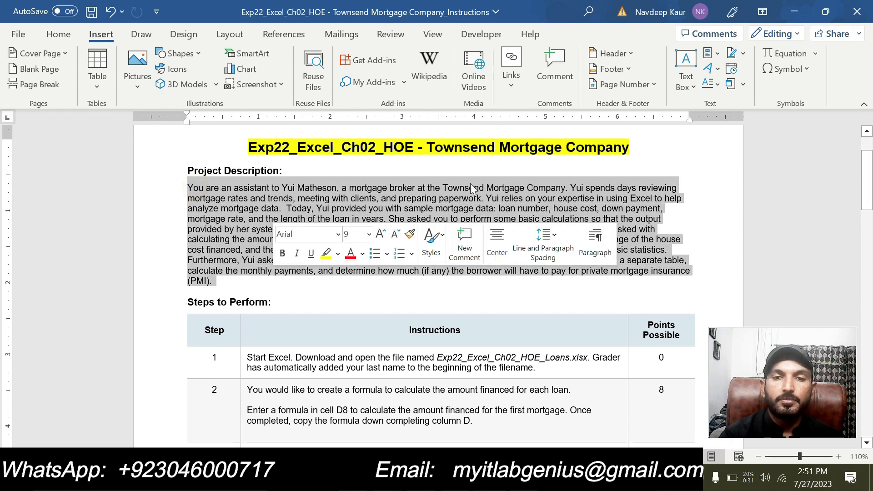
left_click(470, 184)
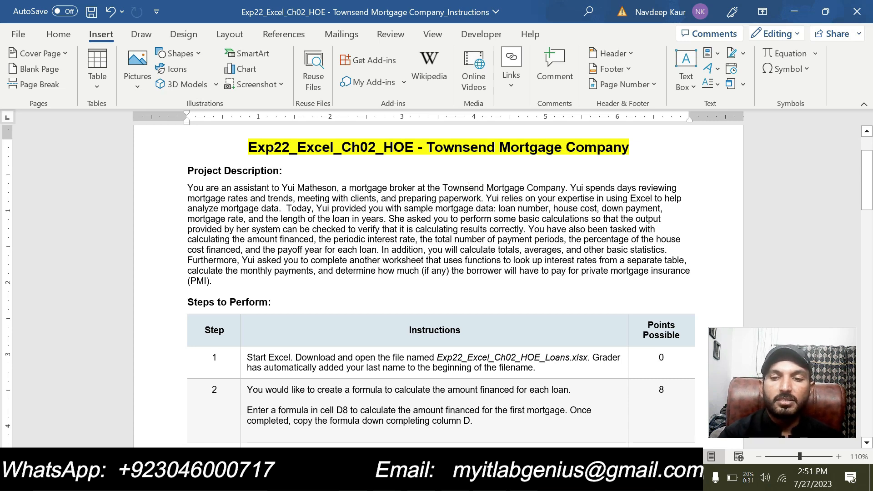
Step: Highlight the step 1 instruction in yellow and enlarge the page view to 130%
left_click_drag(247, 357, 541, 370)
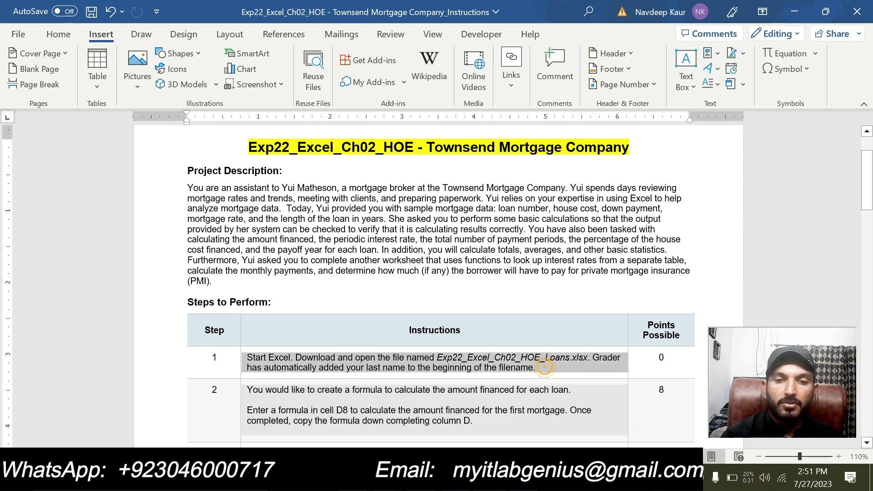
left_click(344, 399)
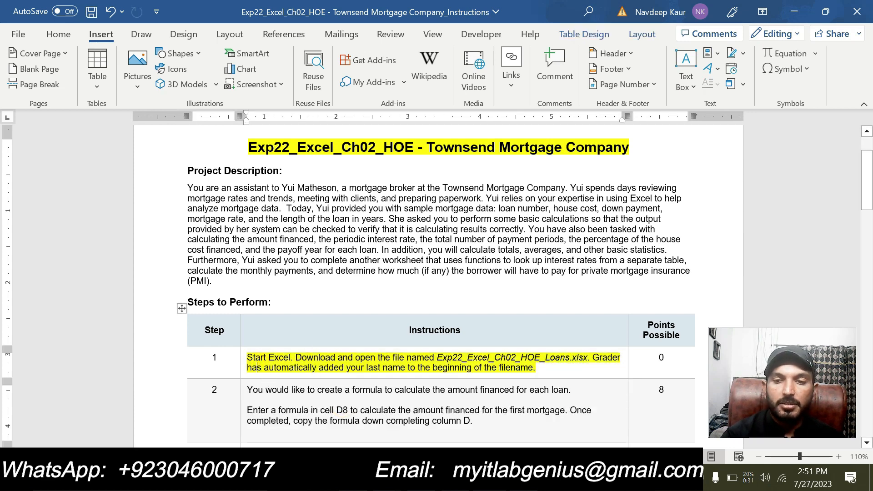
left_click(838, 456)
left_click(839, 457)
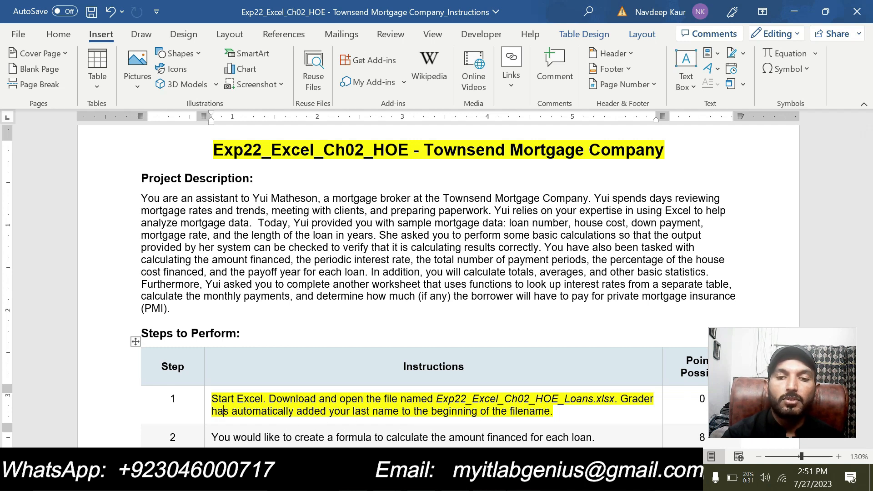
key("alt+Tab")
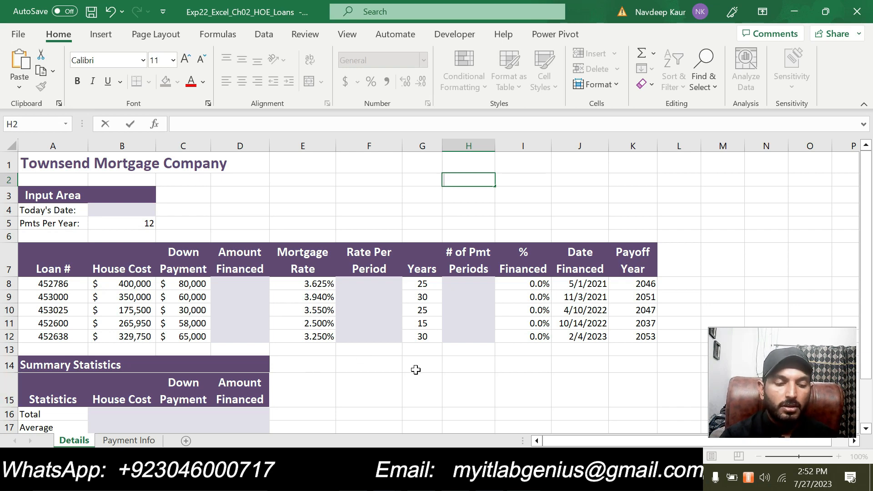
key("alt+Tab")
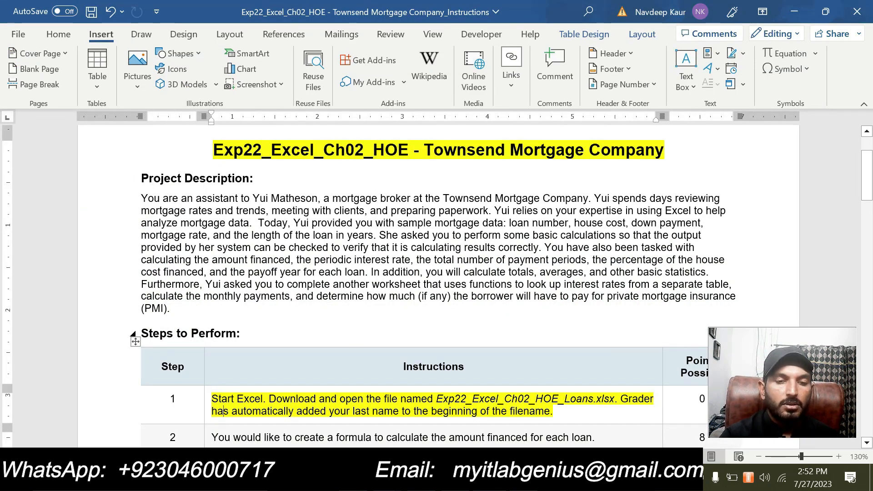
Step: Remove the yellow highlight from the step 1 instruction
left_click_drag(553, 412, 231, 411)
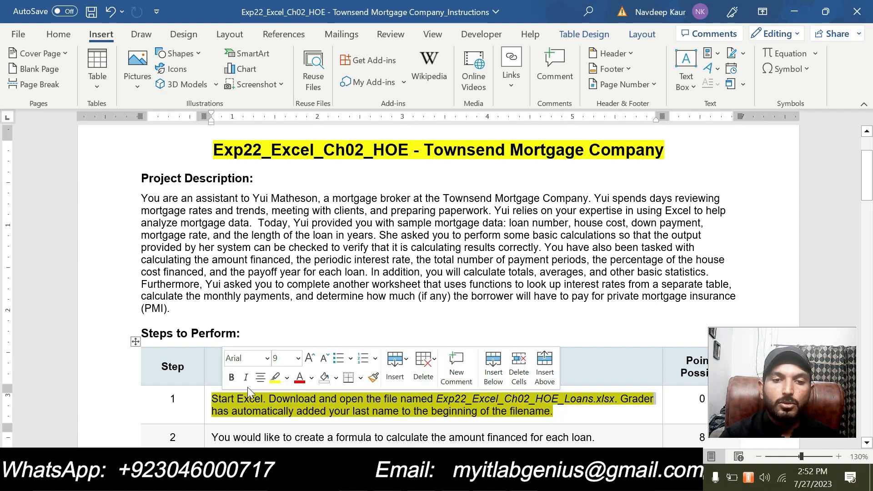
left_click(278, 379)
left_click(360, 412)
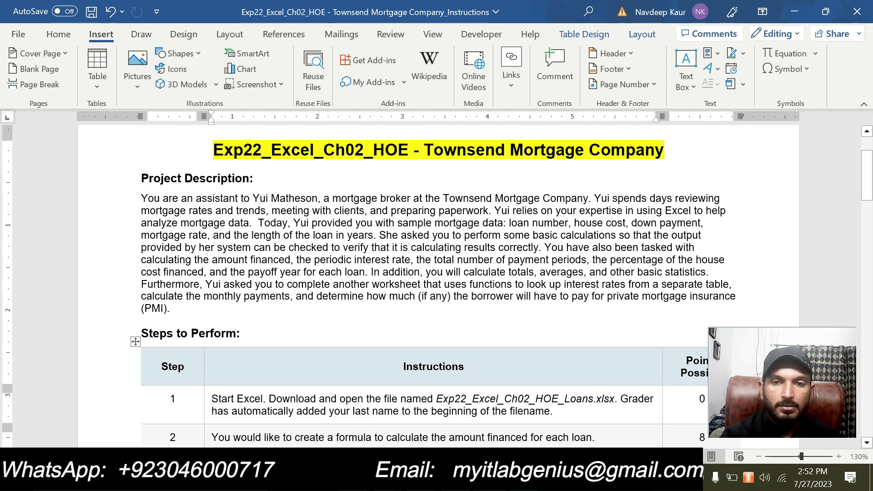
Step: Highlight the whole step 2 instruction about the amount financed formula in yellow
scroll(360, 412, "down", 3)
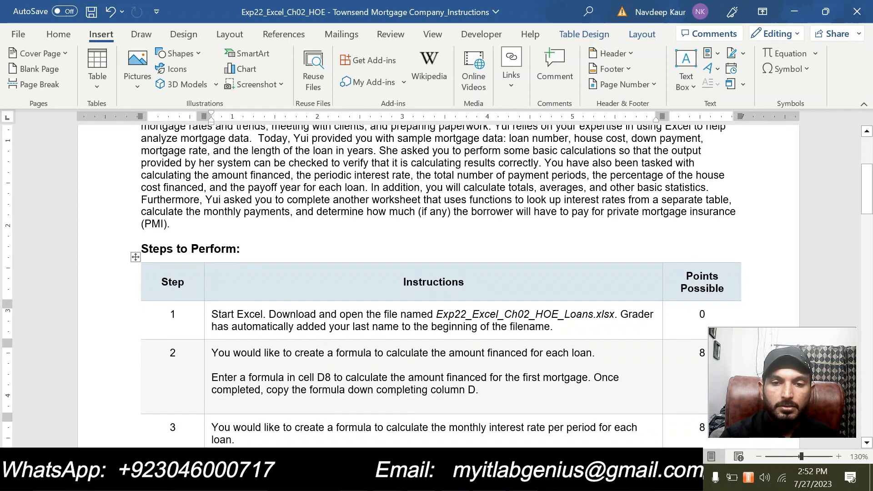
left_click_drag(491, 389, 215, 353)
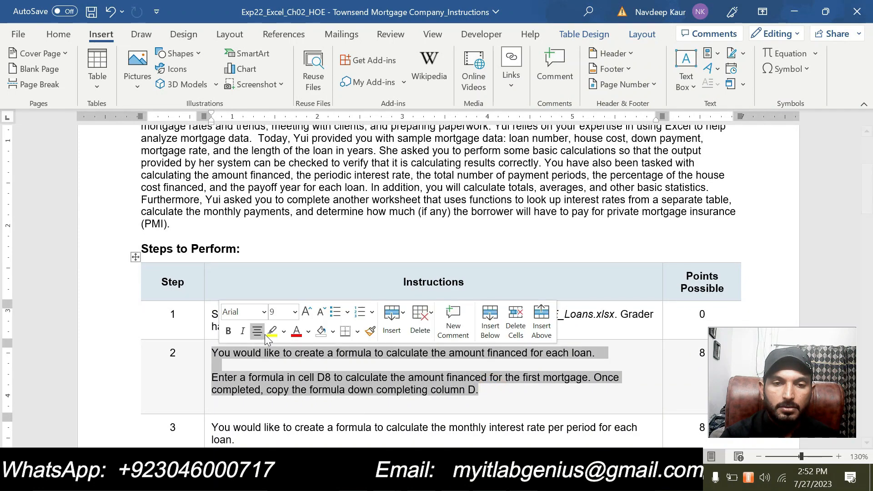
left_click(272, 331)
left_click(279, 379)
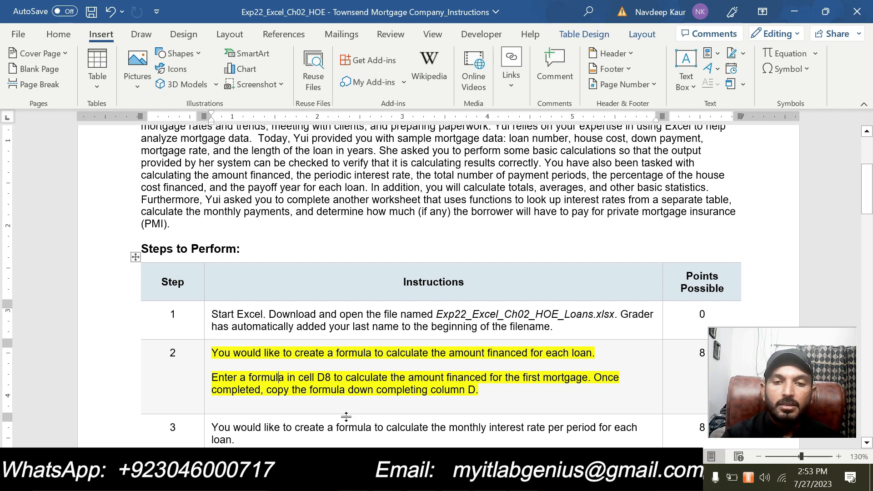
Step: Compare the step 2 instruction with the Excel loans workbook, examining the Amount Financed, House Cost and Down Payment cells in row 8
key("alt+Tab")
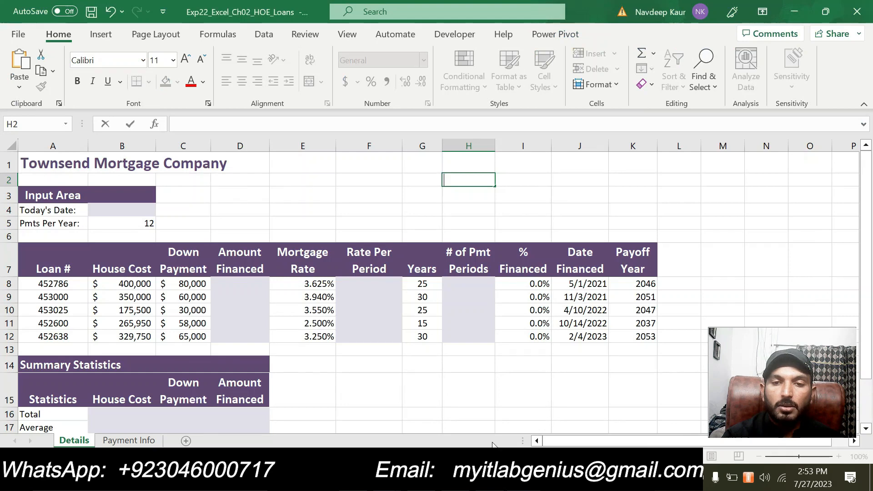
left_click(241, 282)
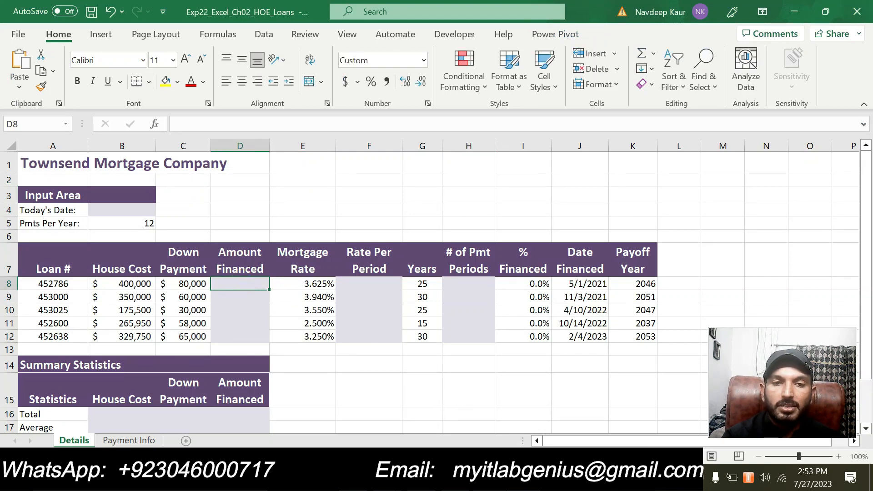
key("alt+Tab")
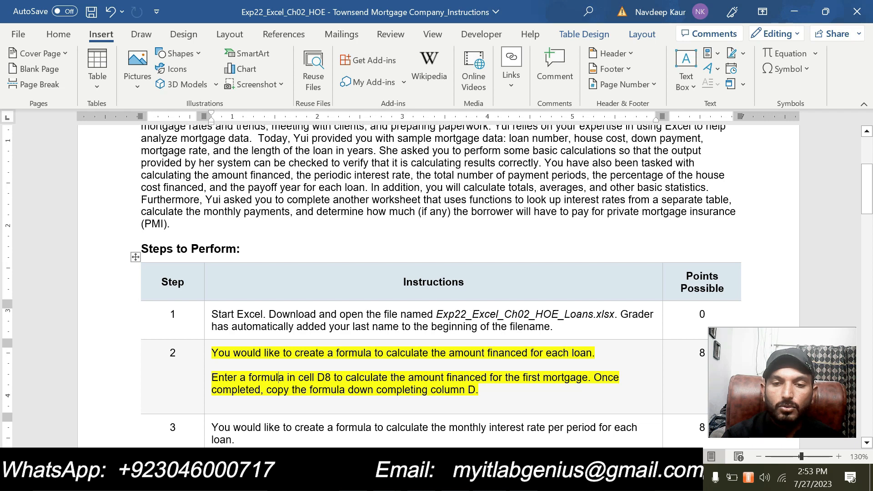
key("alt+Tab")
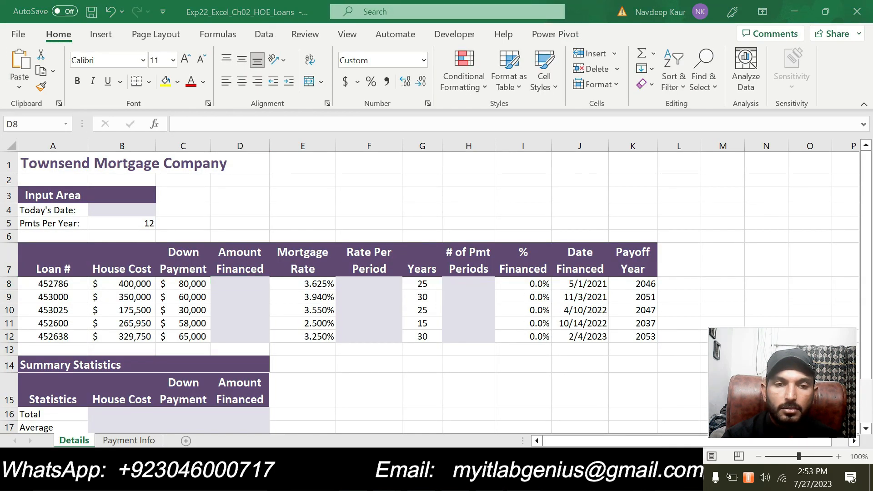
key("alt+Tab")
left_click(501, 393)
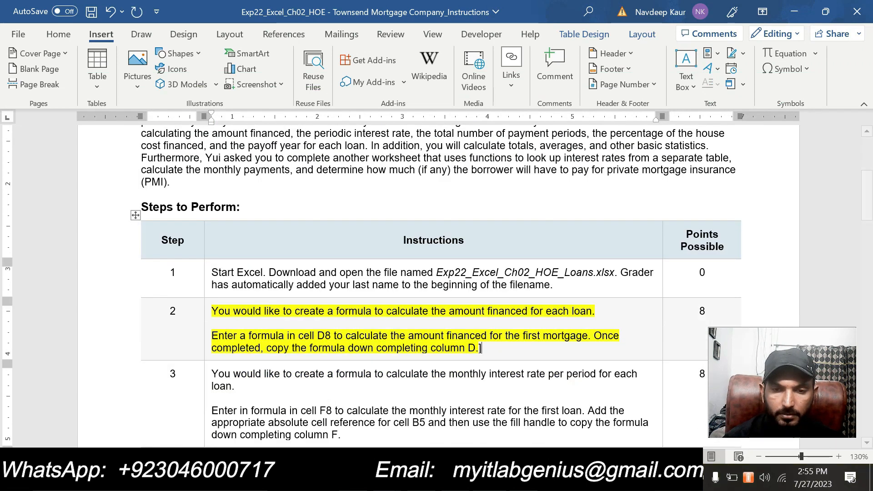
key("alt+Tab")
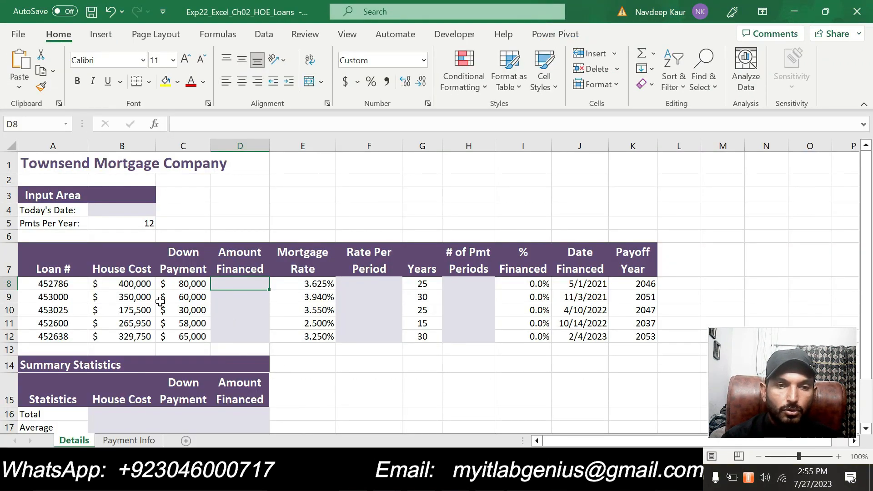
left_click(133, 284)
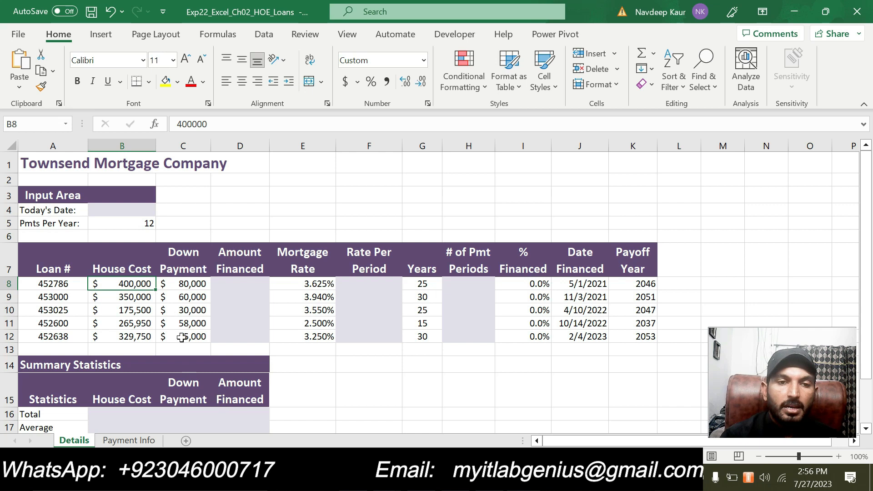
left_click(195, 284)
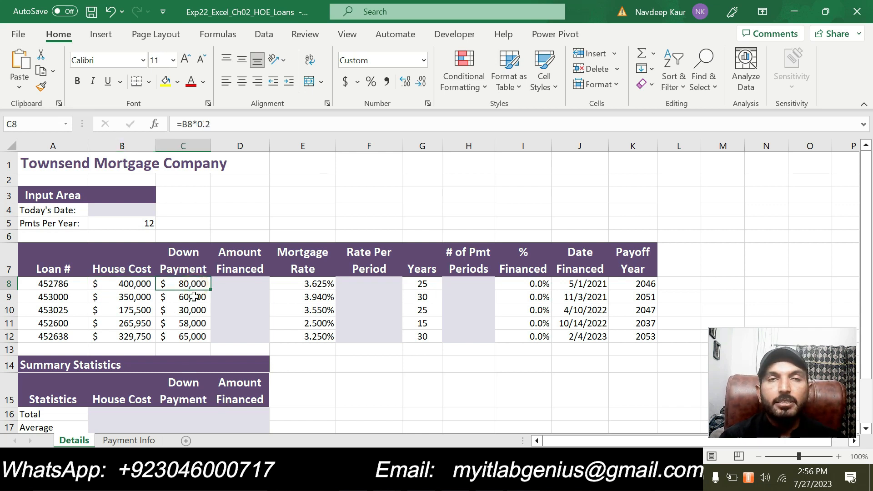
Step: Enter the formula =B8-C8 in cell D8 to calculate the amount financed for the first loan
left_click(241, 281)
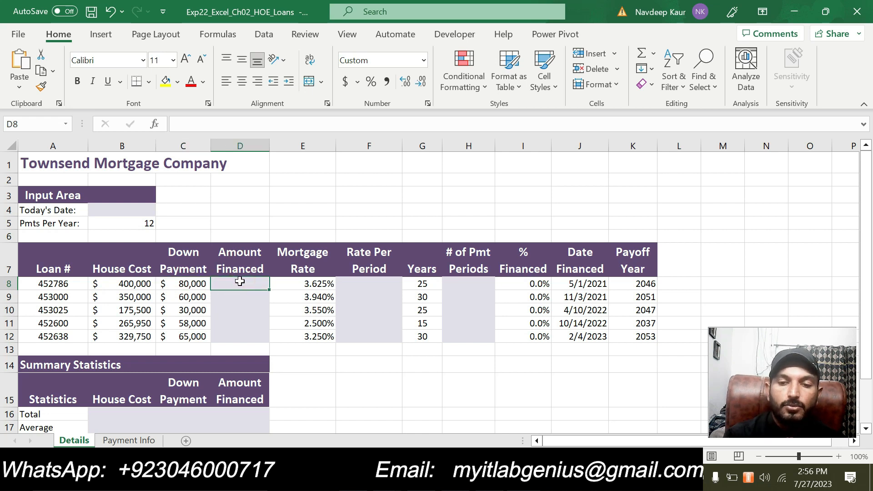
type("=")
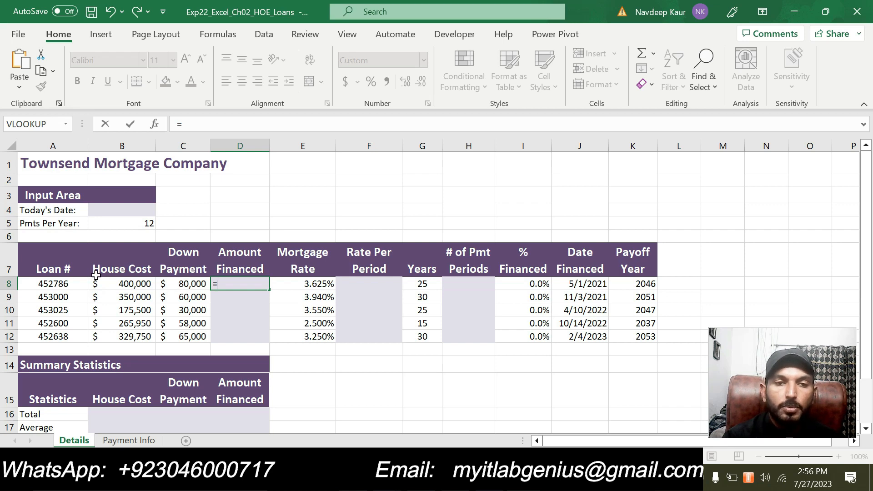
left_click(123, 285)
type("-")
left_click(196, 298)
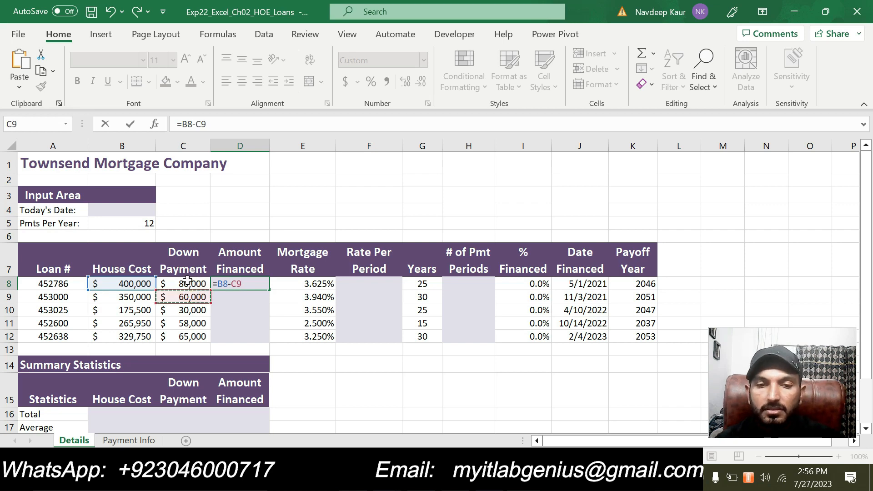
key("BackSpace")
key("BackSpace")
left_click(190, 283)
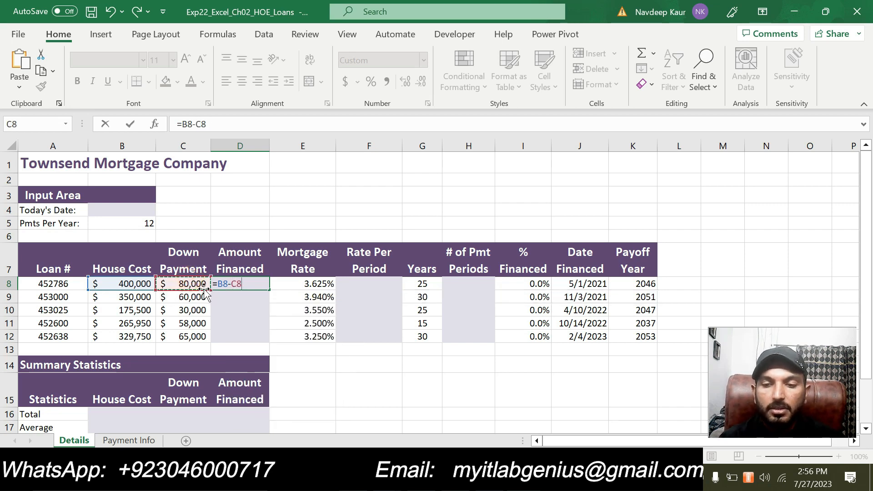
key("Return")
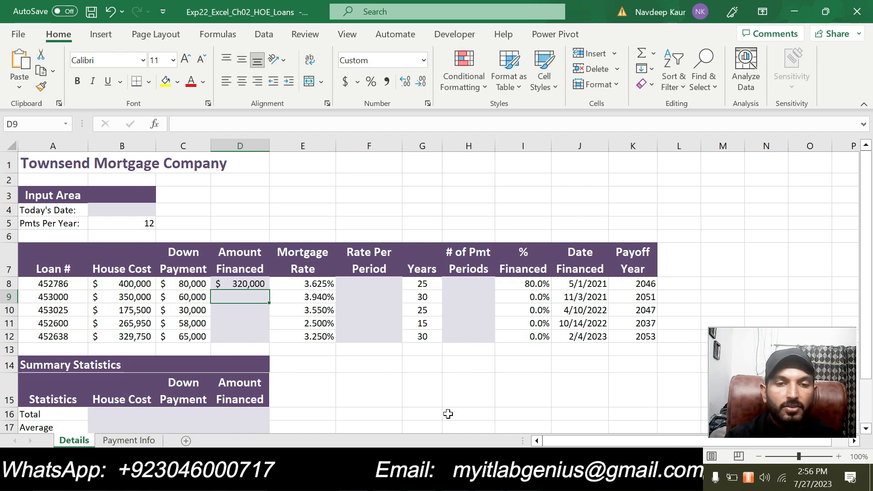
Step: Recheck the step 2 instruction in Word and copy the Excel formula in D8 down through D12
left_click(475, 478)
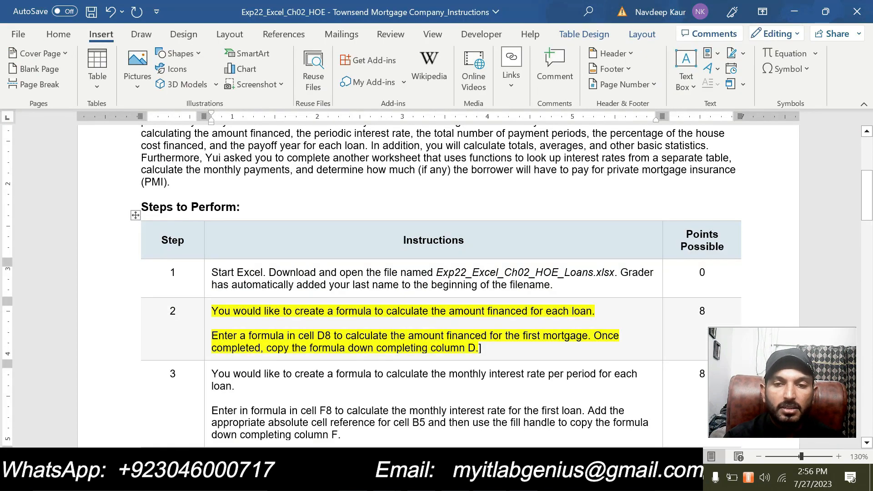
left_click(475, 477)
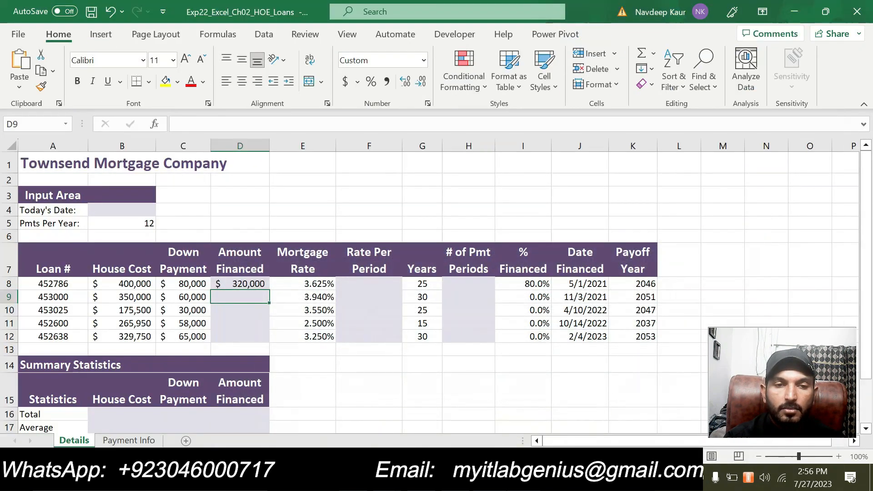
left_click(475, 478)
left_click(475, 477)
left_click(251, 281)
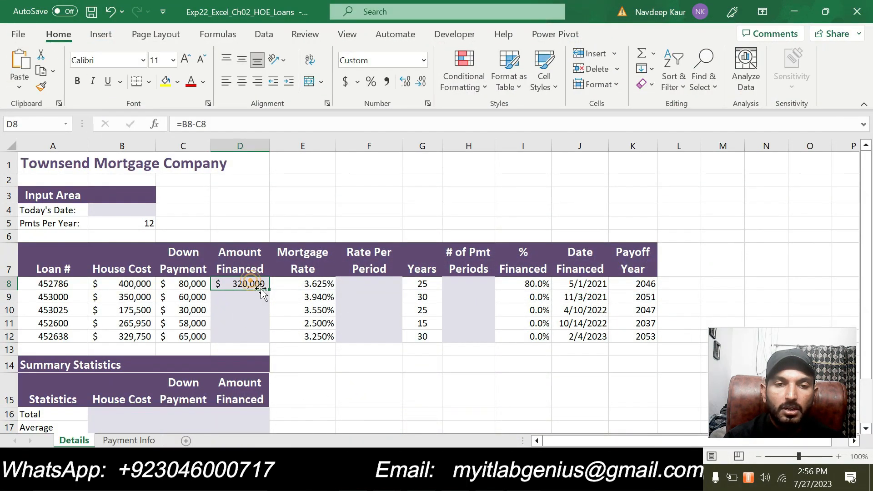
left_click_drag(270, 290, 268, 340)
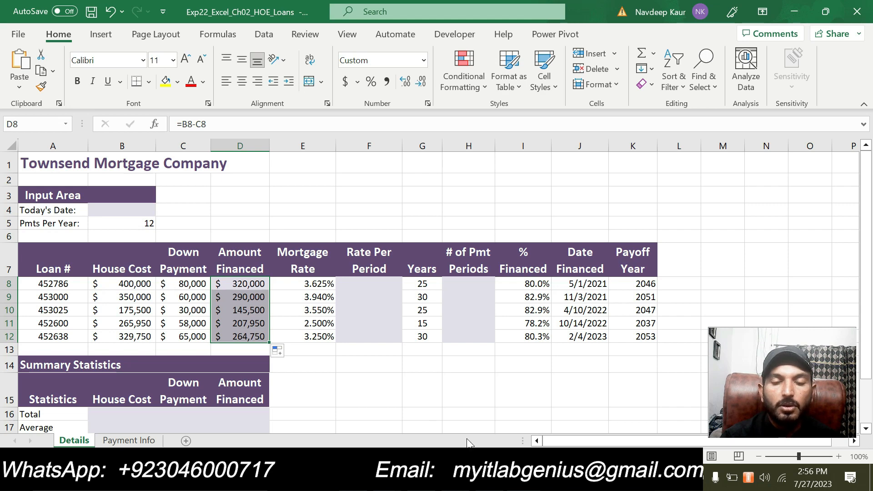
Step: Switch to the Word instructions and remove the yellow highlight from the whole step 2 instruction
key("alt+Tab")
left_click_drag(481, 348, 264, 297)
mouse_move(482, 348)
left_mouse_down()
mouse_move(313, 348)
mouse_move(233, 311)
mouse_move(212, 311)
left_mouse_up()
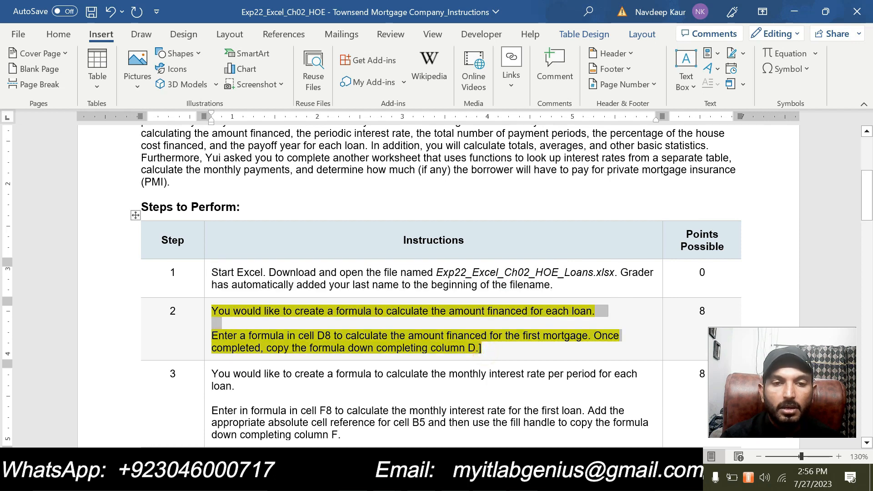
left_click(270, 287)
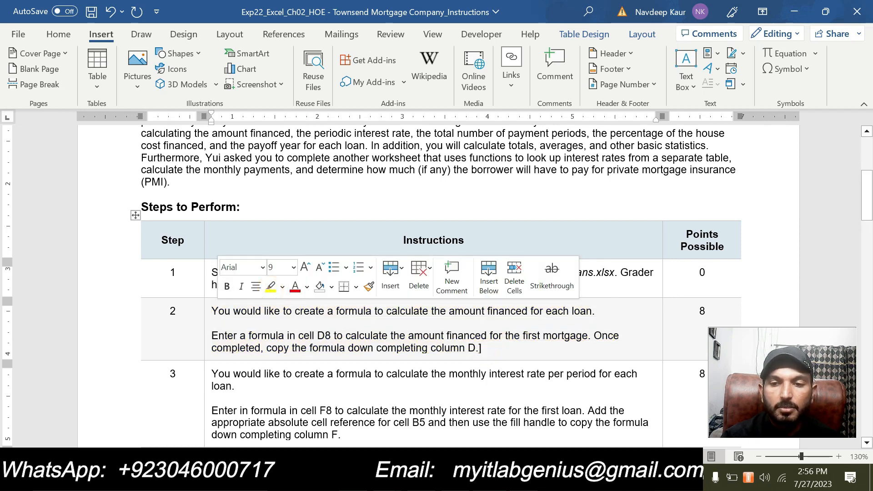
Step: Highlight the whole step 3 instruction about the monthly interest rate formula in yellow
scroll(437, 286, "down", 3)
mouse_move(268, 338)
left_mouse_down()
mouse_move(347, 352)
mouse_move(212, 302)
mouse_move(212, 290)
left_mouse_up()
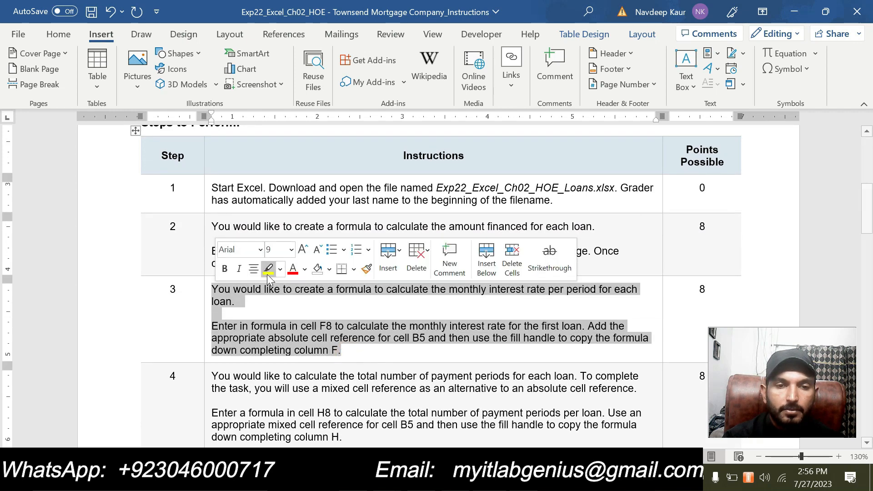
left_click(267, 268)
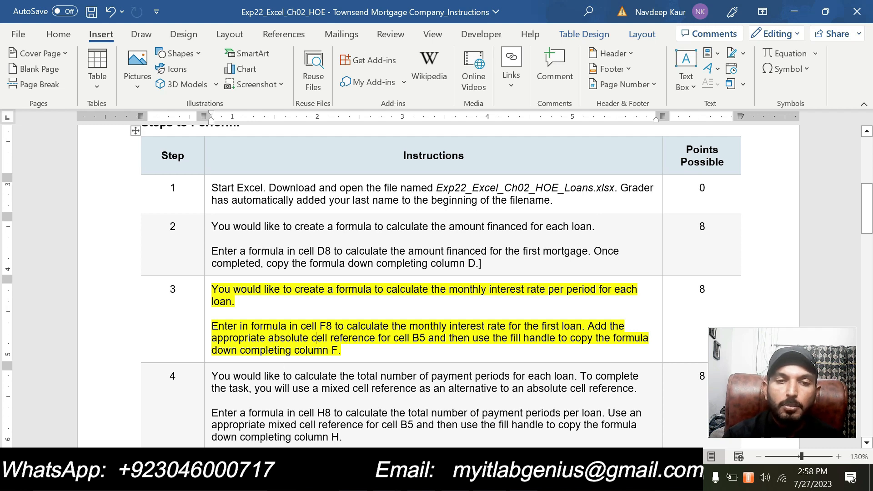
left_click(352, 350)
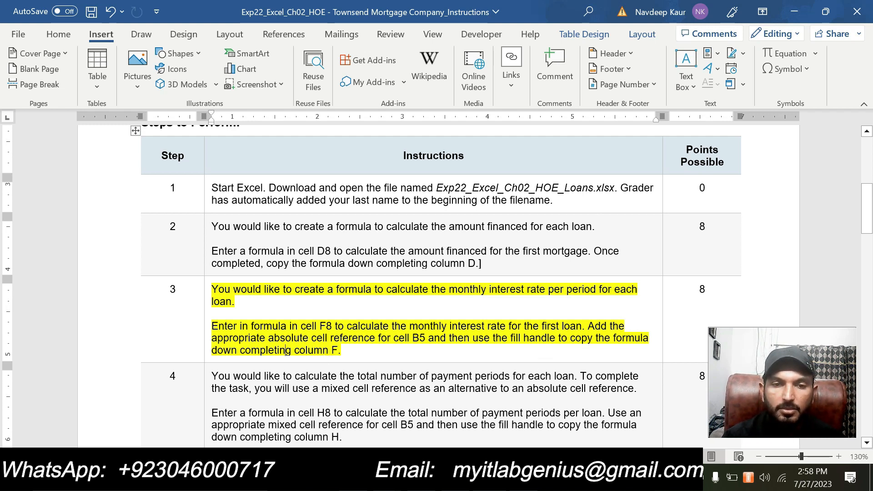
Step: Switch to the Excel loans workbook and enter =E8/$B$5 in cell F8, with an absolute reference to the payments per year
key("alt+Tab")
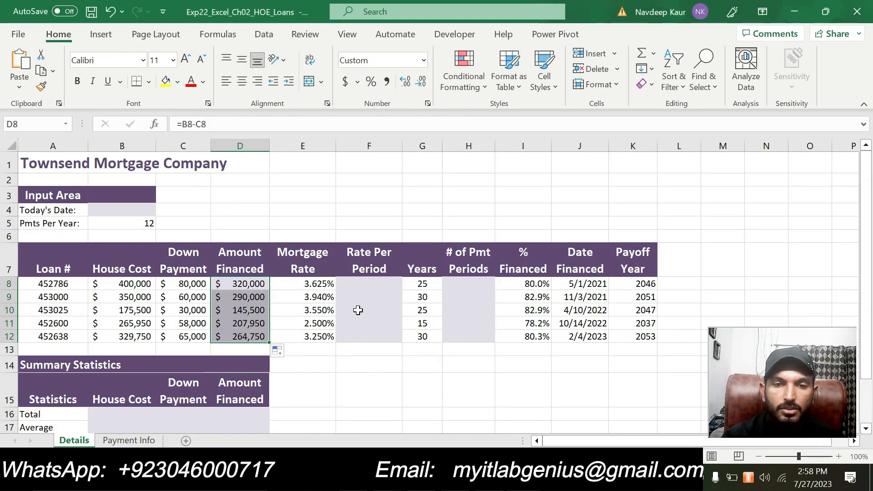
left_click(363, 282)
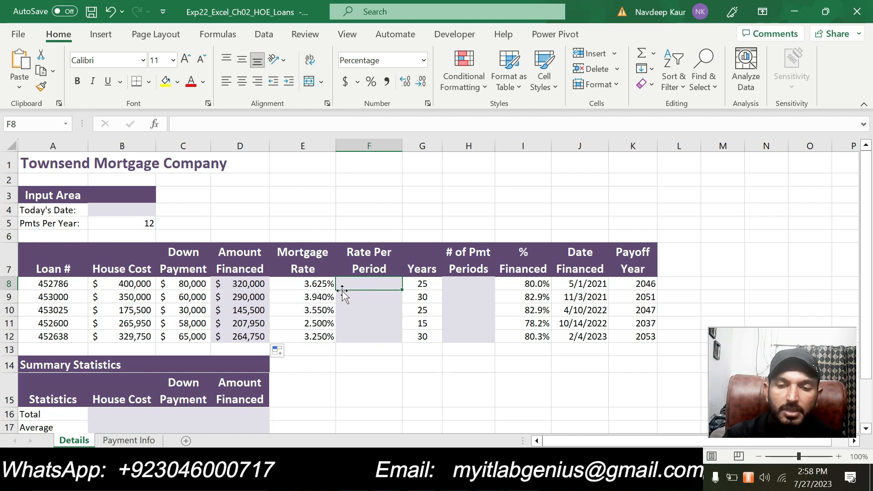
type("=")
left_click(305, 282)
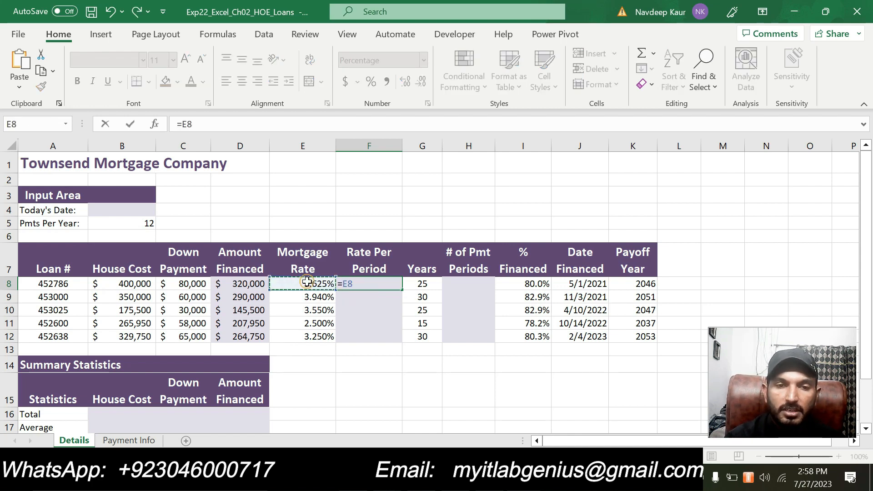
type("/")
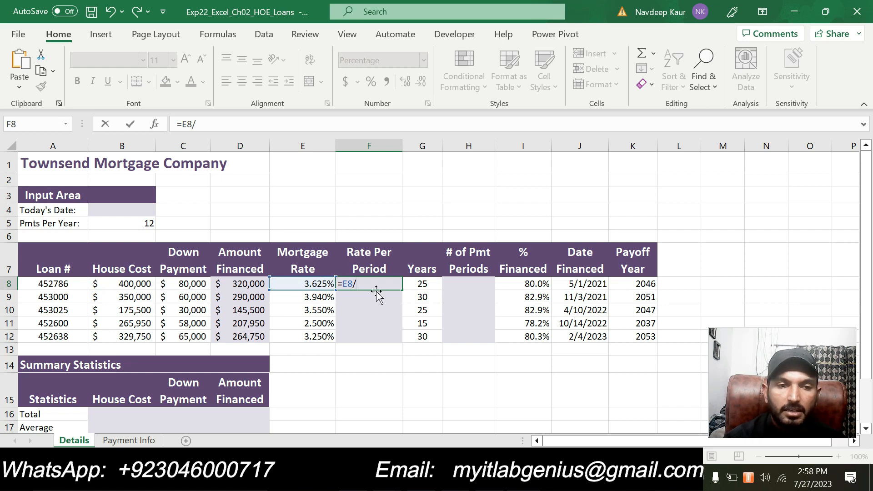
left_click(145, 224)
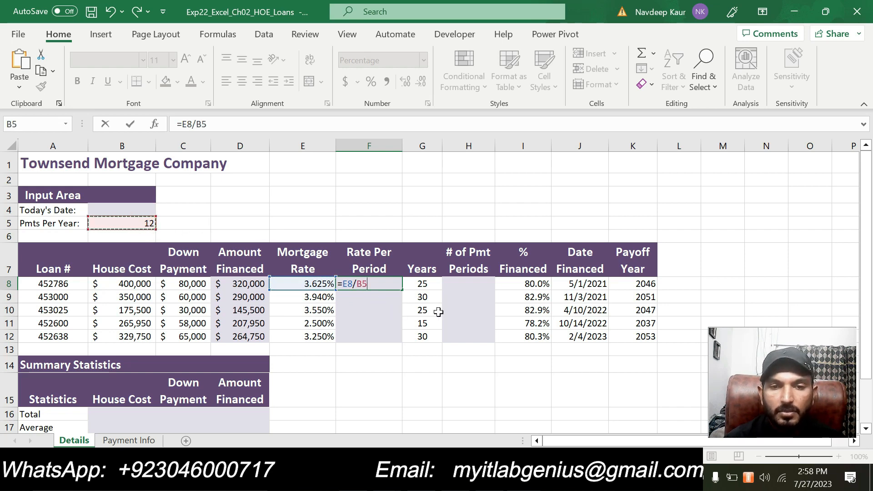
key("Left")
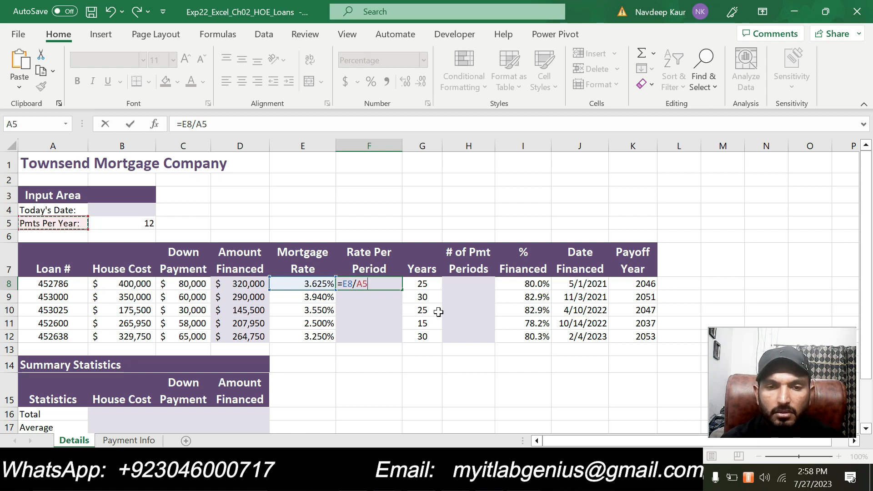
key("BackSpace")
key("BackSpace")
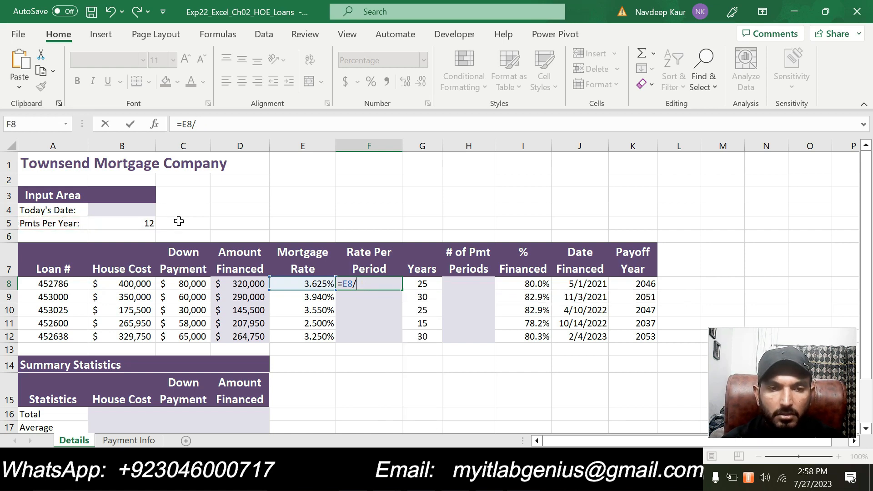
left_click(142, 224)
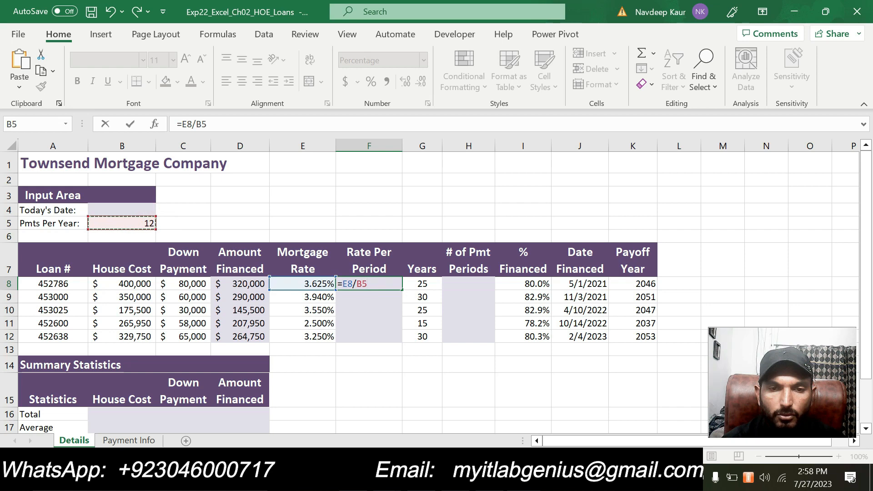
key("F4")
key("F4")
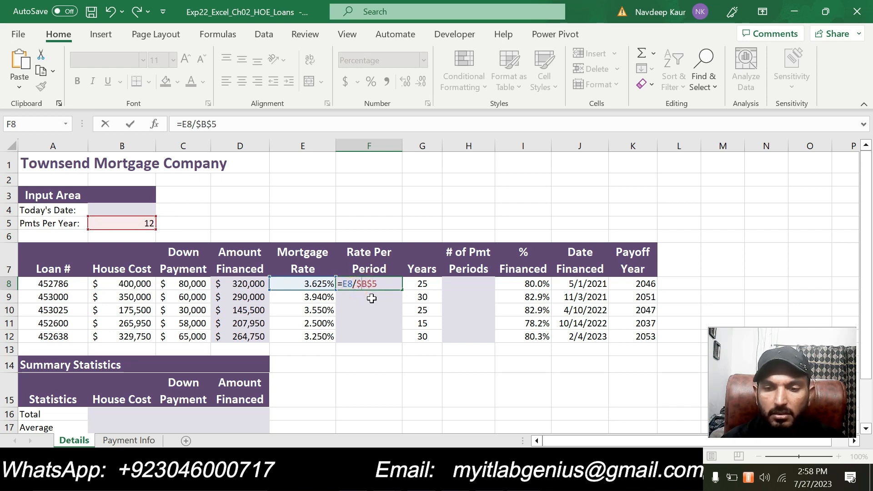
key("Return")
left_click(384, 284)
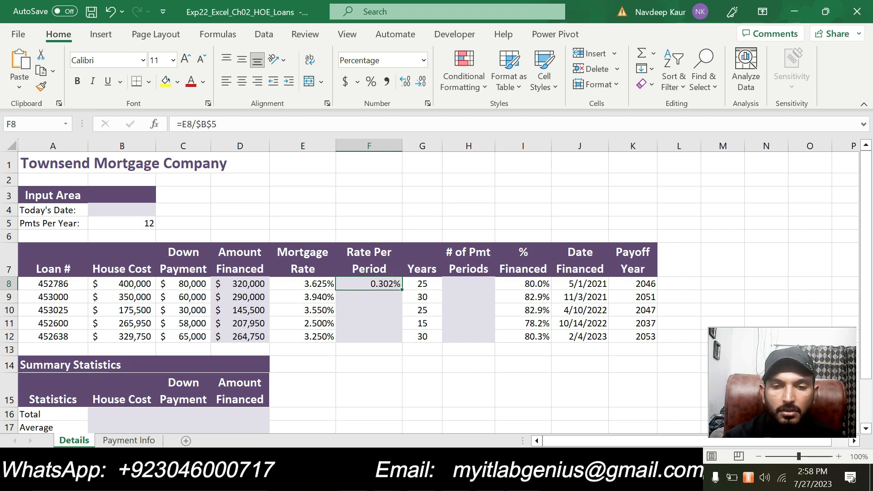
Step: Switch to the Word instructions and add "]]" at the end of the step 3 instruction
left_click(509, 480)
left_click(435, 353)
type("]]")
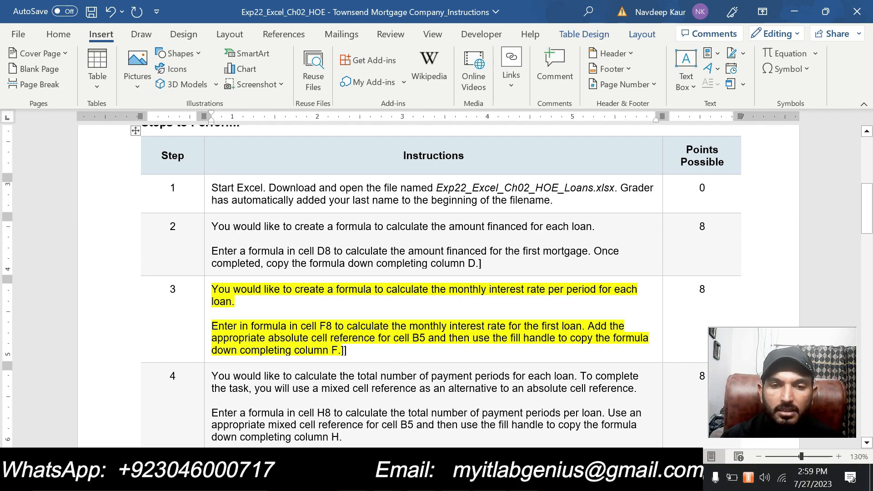
Step: Return to the Excel workbook and copy the rate per period formula in F8 down through F12
key("alt+Tab")
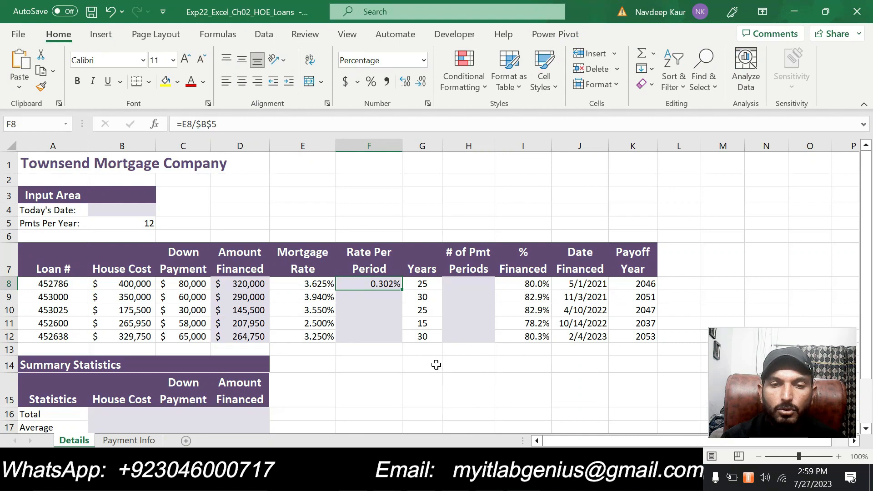
left_click_drag(401, 290, 400, 343)
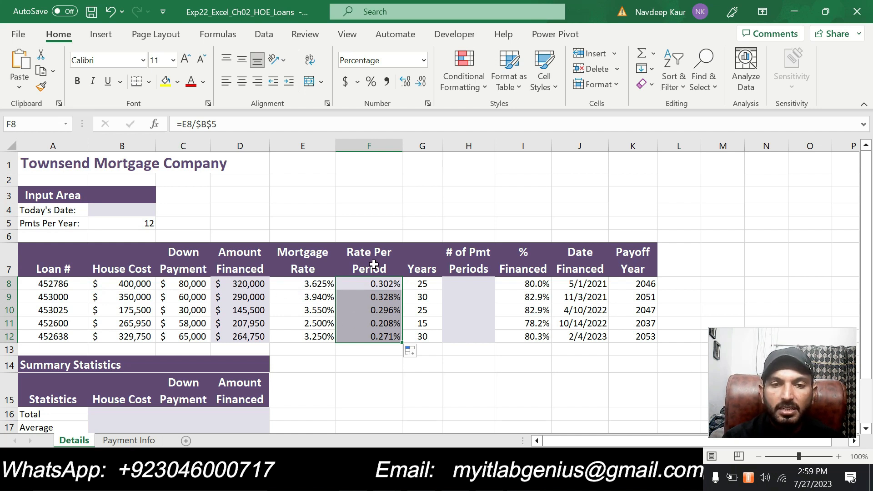
Step: Switch to the Word instructions and remove the yellow highlight from the step 3 instruction up to its final period
key("alt+Tab")
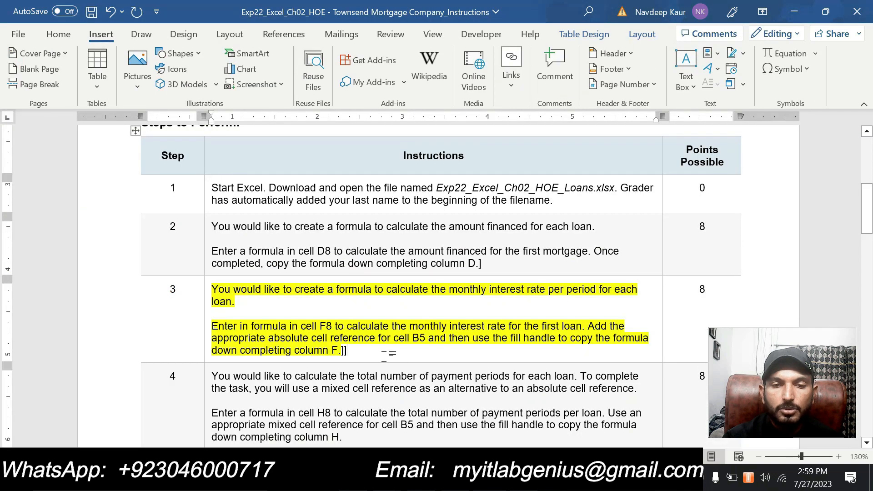
left_click_drag(210, 290, 341, 350)
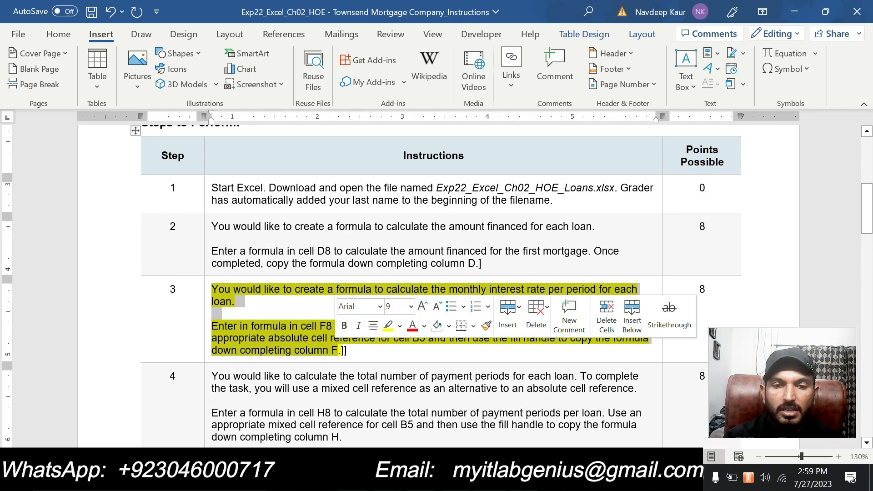
left_click(389, 326)
Step: Highlight the whole step 4 instruction about the total number of payment periods in yellow
scroll(393, 328, "down", 3)
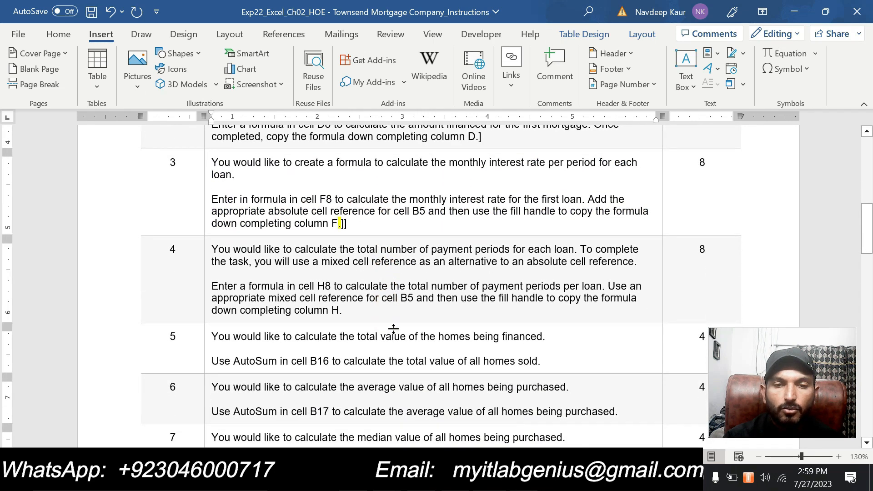
left_click_drag(344, 310, 268, 263)
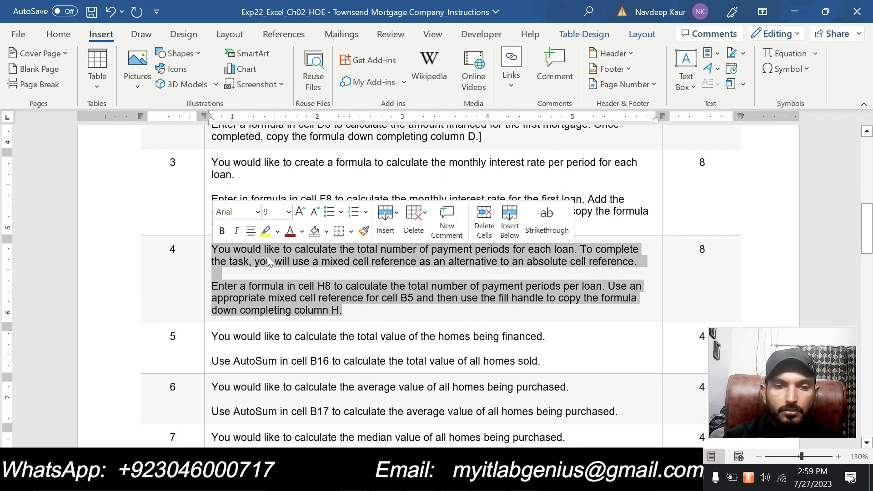
left_click(265, 231)
left_click(373, 313)
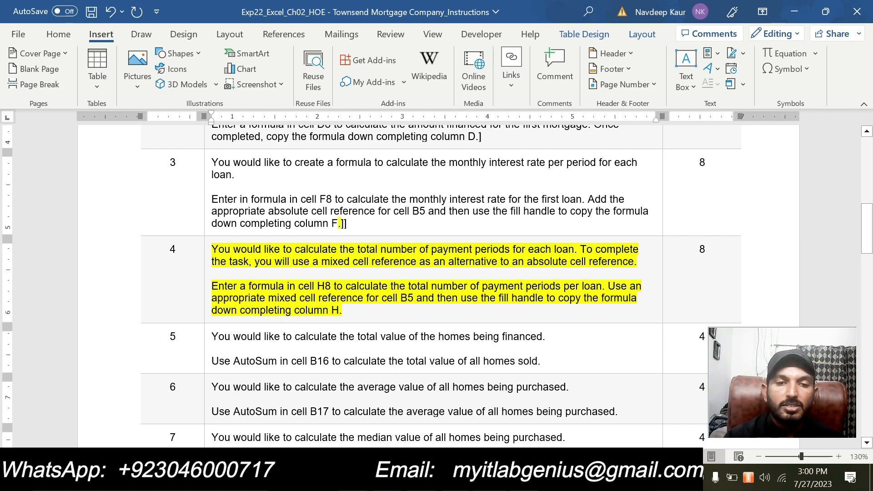
Step: Switch to the Excel workbook and examine the # of Pmt Periods and Years cells in row 8
left_click(496, 477)
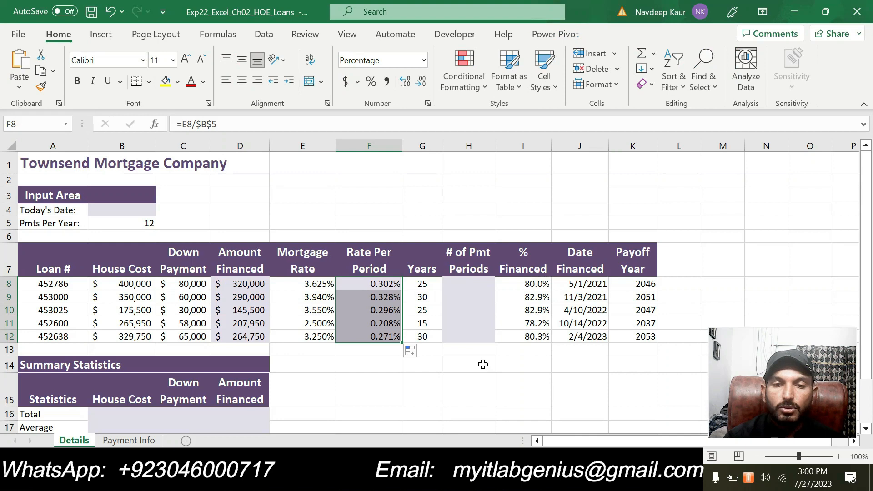
left_click(480, 286)
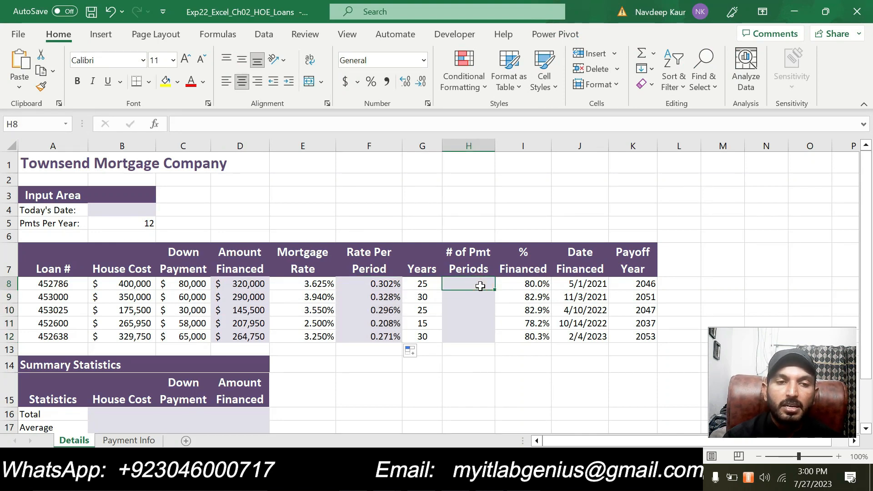
left_click(423, 283)
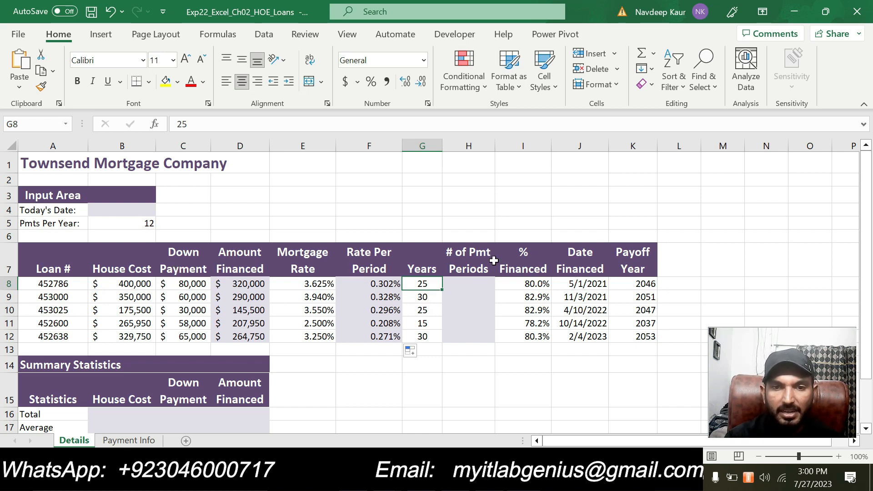
Step: Return to cell H8 in the Excel workbook and enter the payment periods formula =G8*$B$5, checking the step 4 instruction in Word
left_click(466, 283)
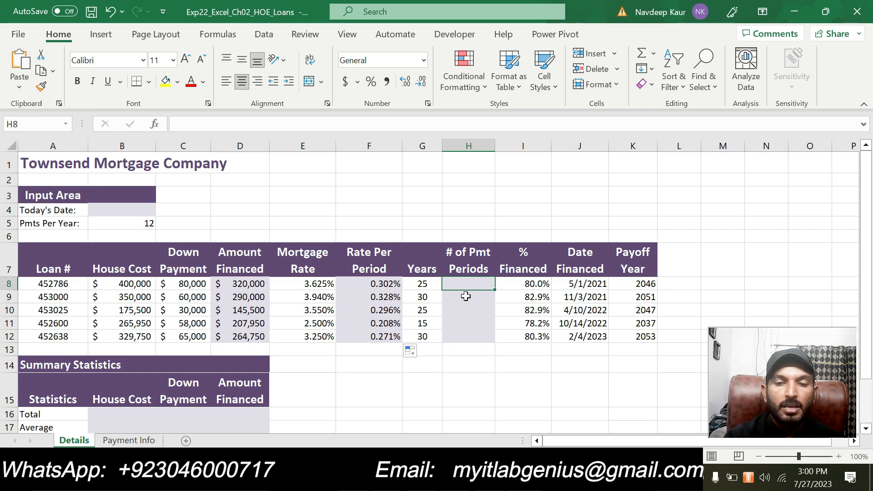
key("alt+Tab")
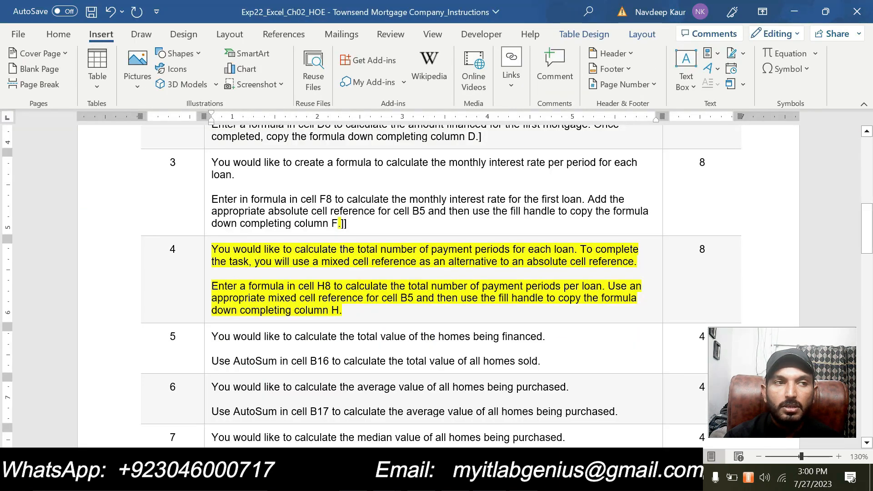
key("alt+Tab")
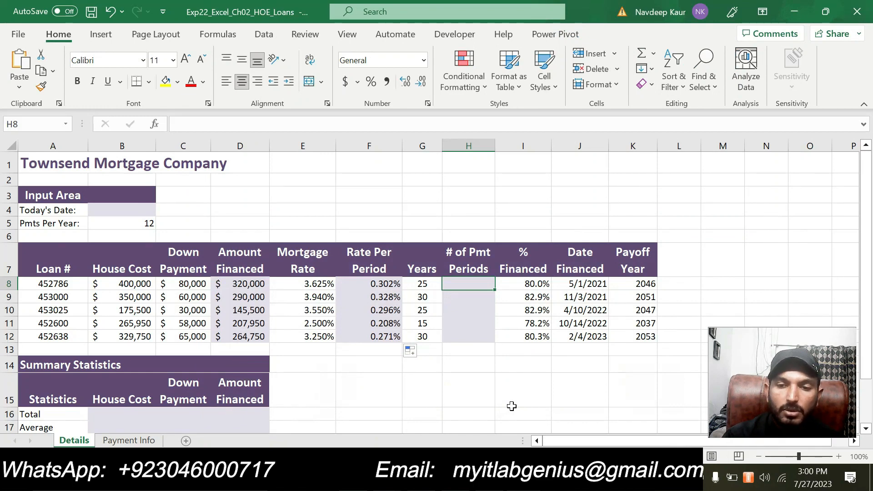
type("=")
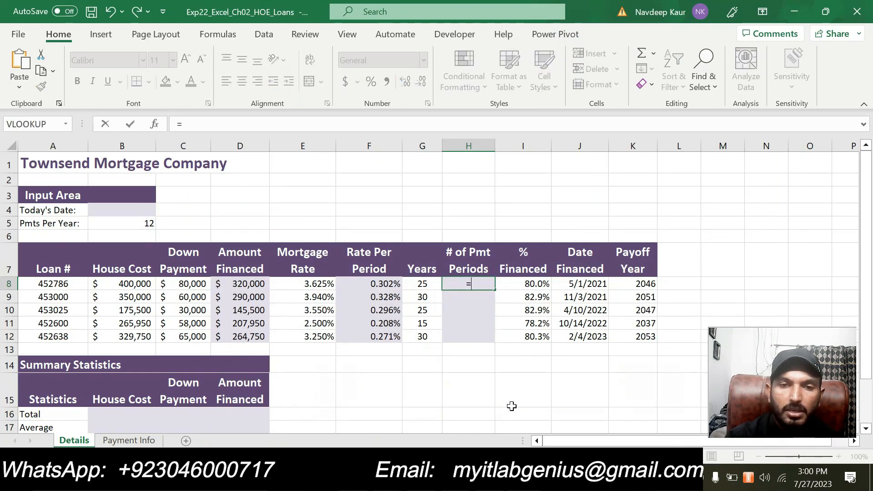
left_click(427, 288)
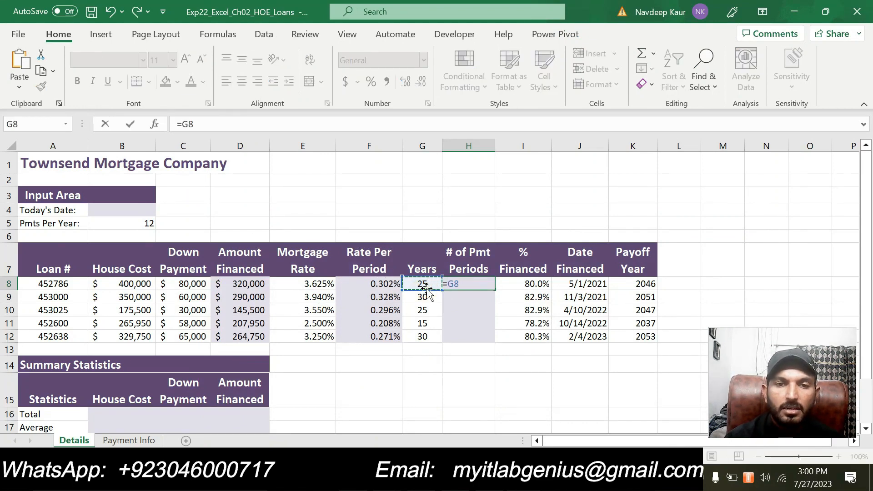
type("*")
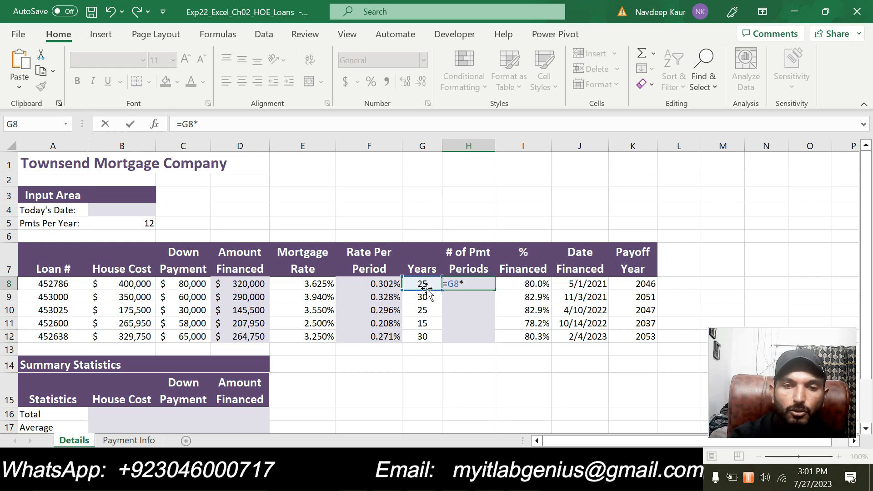
left_click(148, 225)
left_click(204, 125)
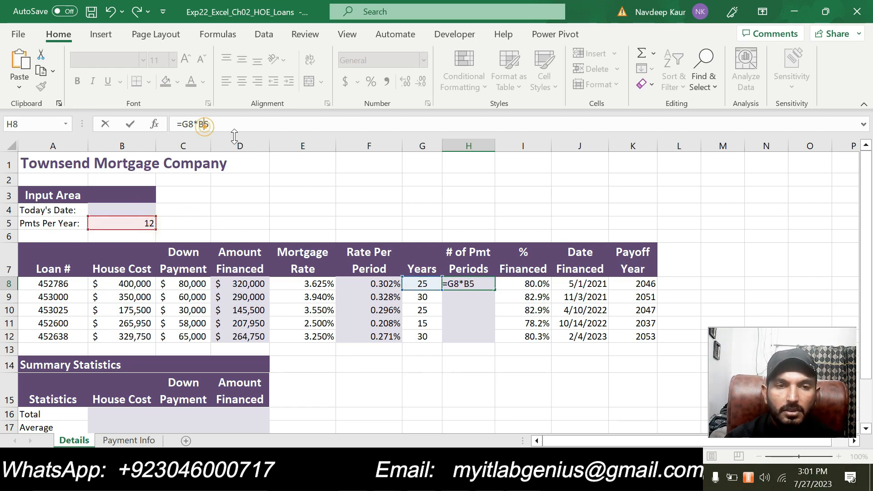
type("$")
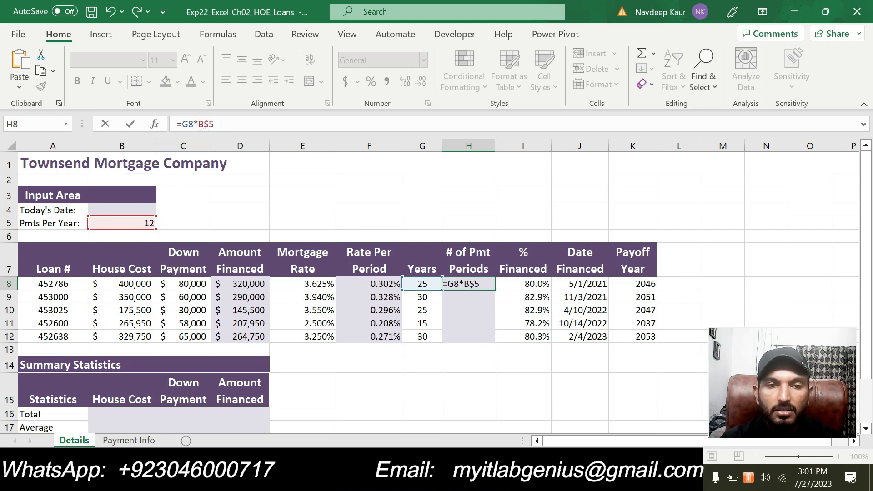
left_click(196, 124)
type("$")
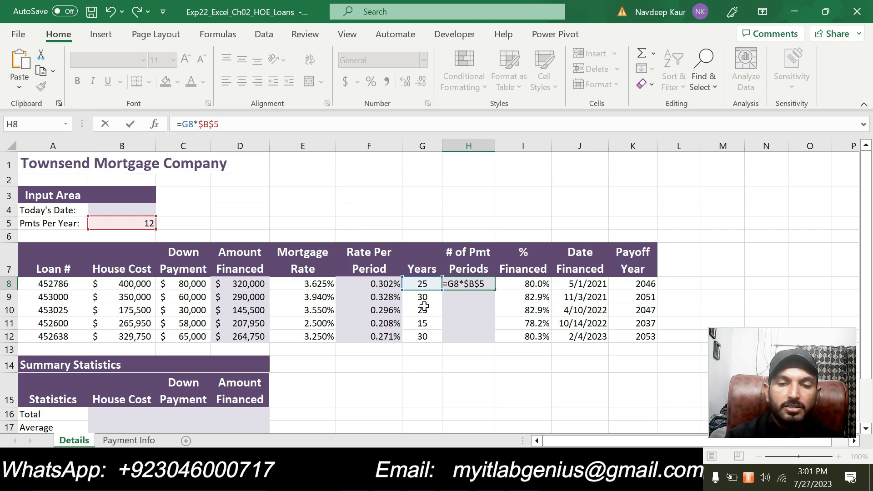
key("Return")
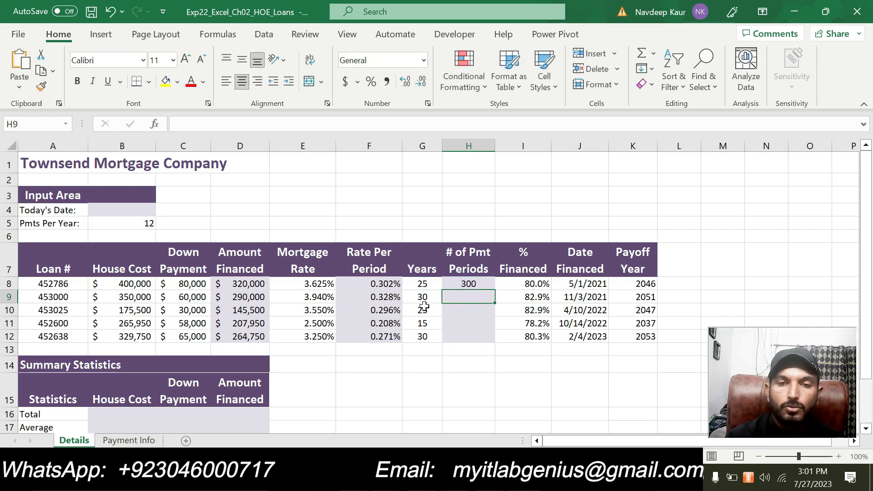
Step: Recheck the step 4 instruction in Word, then copy the payment periods formula in H8 down through H12 in Excel
left_click(466, 285)
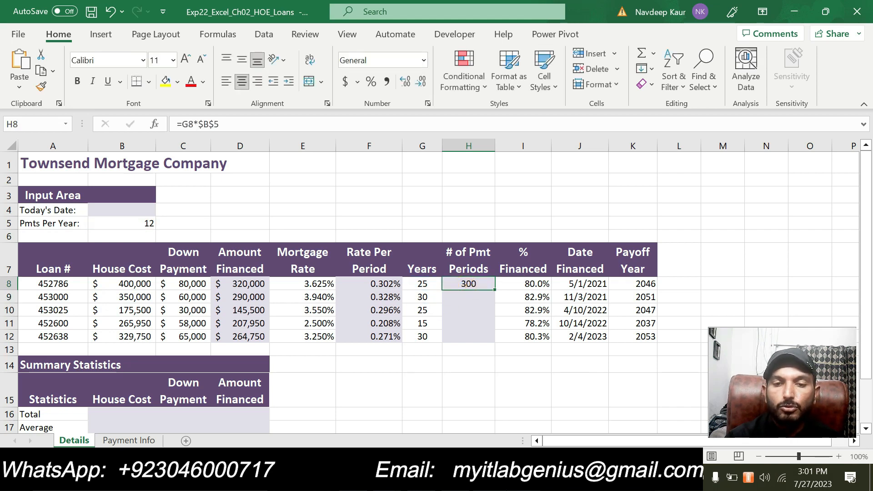
key("alt+Tab")
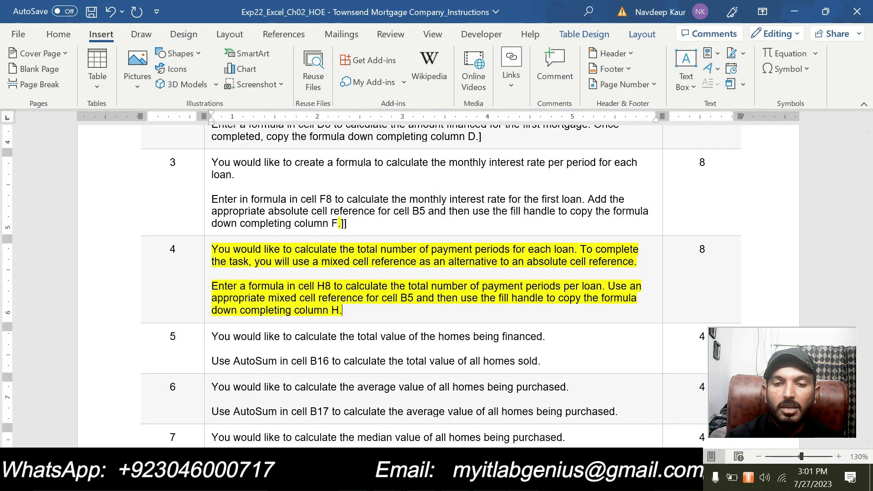
key("alt+Tab")
left_click_drag(494, 290, 494, 342)
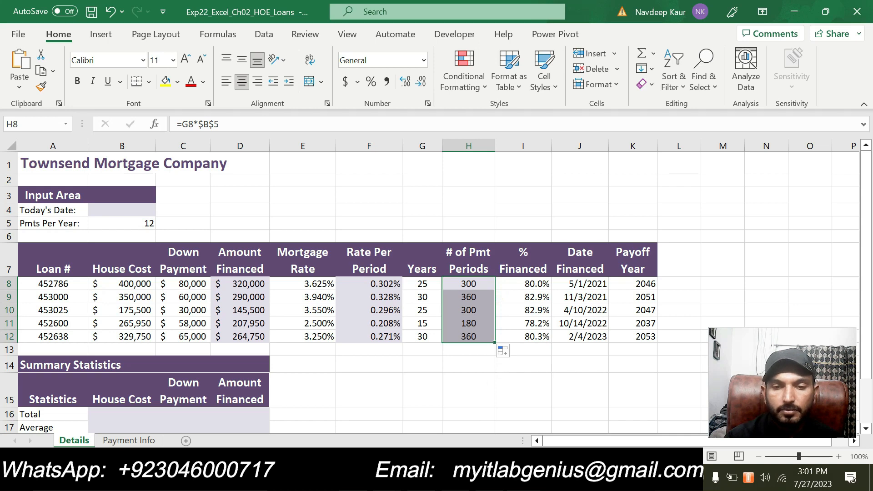
Step: Switch to the Word instructions and highlight the whole step 5 instruction about the total value of the homes in yellow
key("alt+Tab")
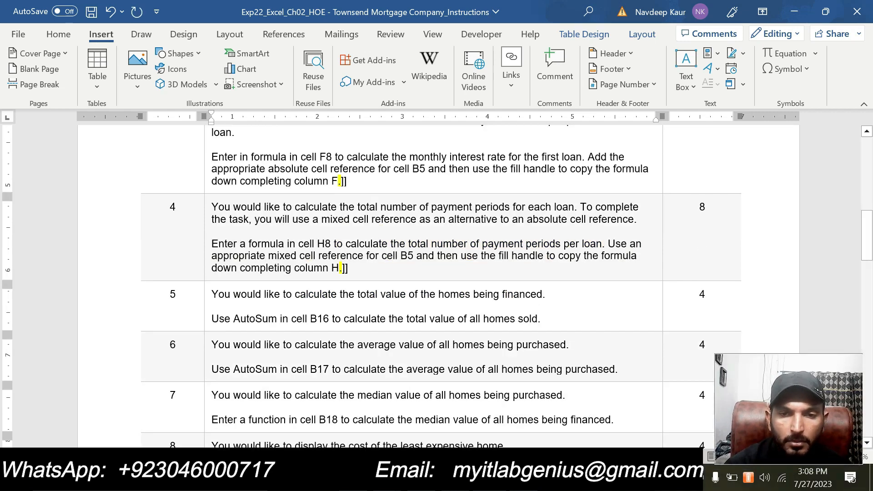
left_click_drag(558, 315, 211, 295)
left_click(268, 272)
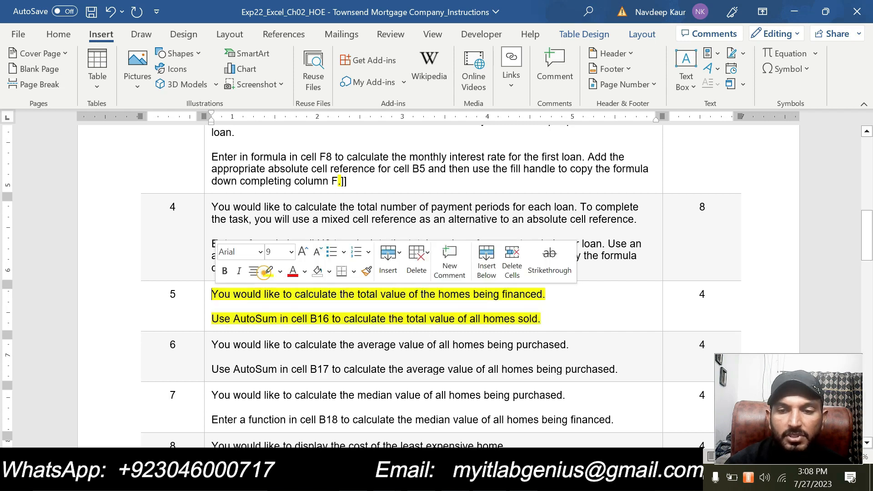
scroll(267, 274, "down", 1)
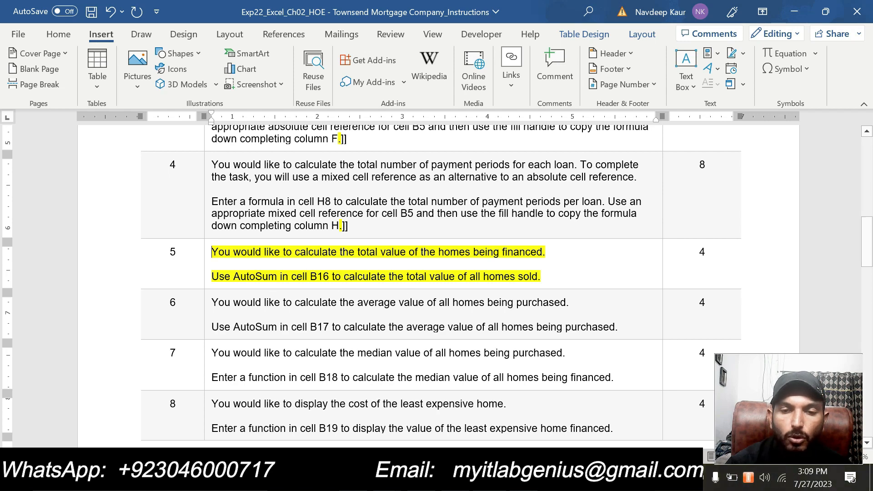
Step: Switch to the Excel workbook, select the House Cost Total cell B16, and compare it with the step 5 instruction in Word
key("alt+Tab")
scroll(283, 348, "down", 1)
scroll(283, 349, "down", 2)
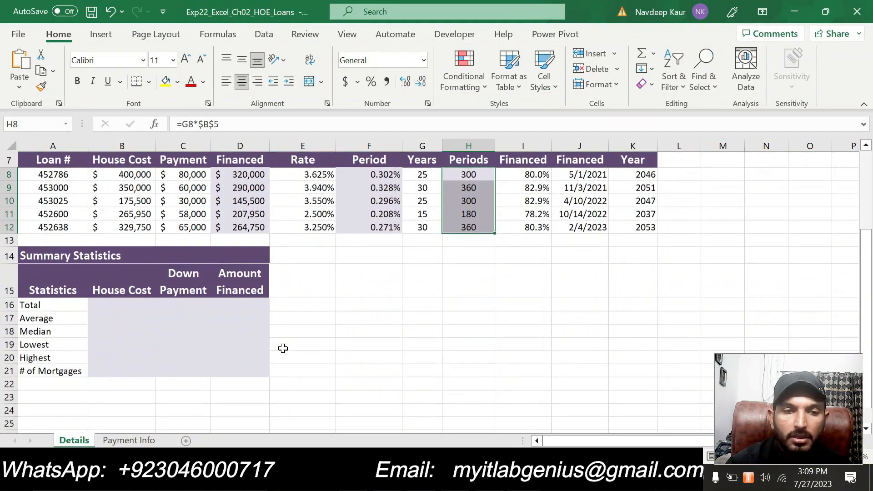
left_click(117, 294)
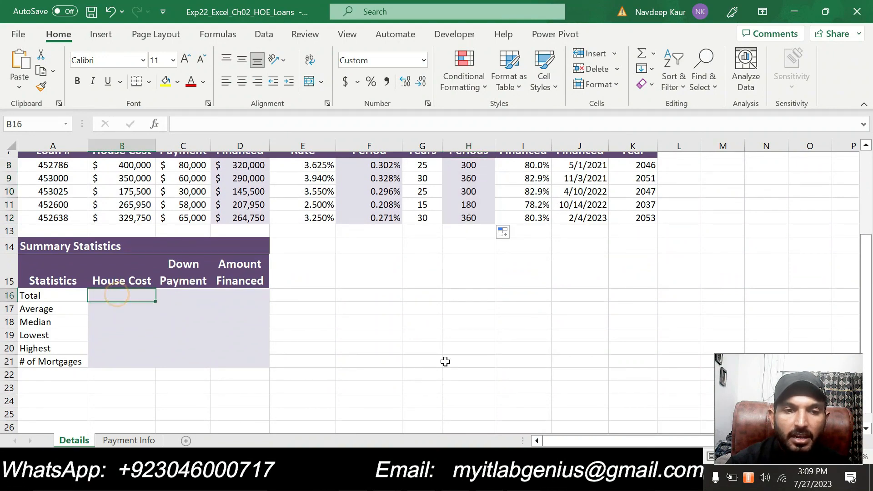
scroll(445, 362, "up", 2)
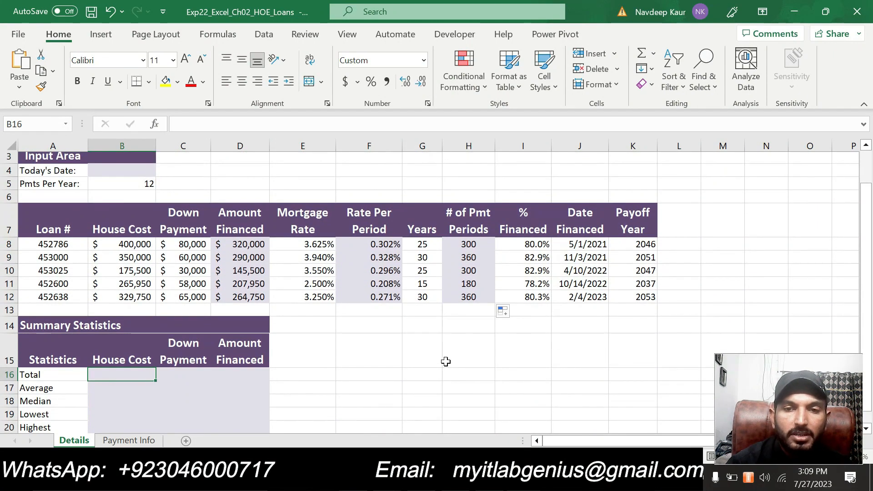
left_click(459, 478)
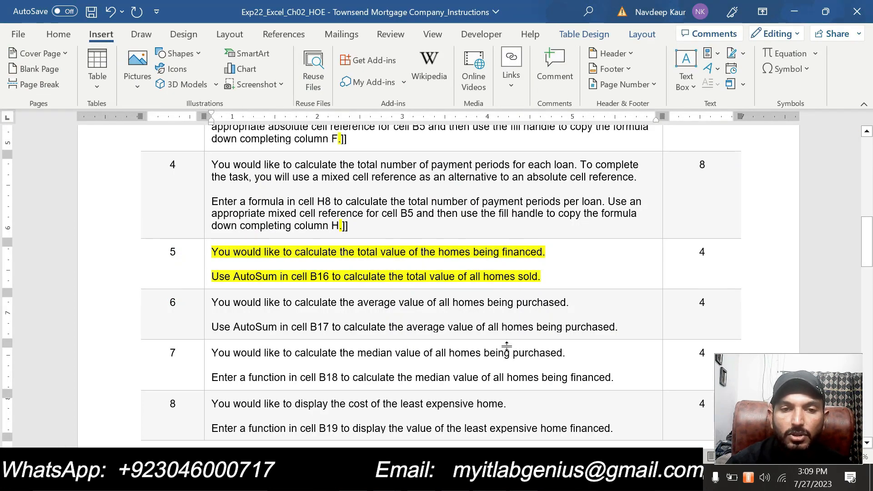
left_click(435, 478)
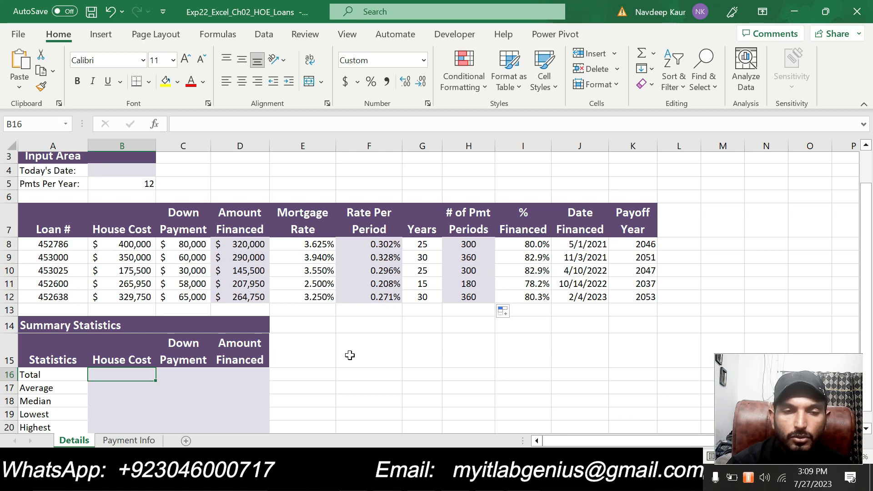
key("alt+Tab")
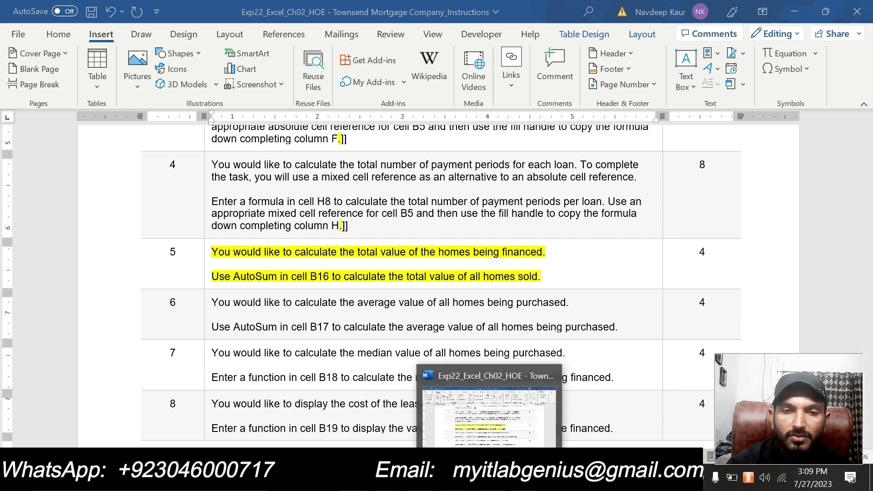
left_click(491, 477)
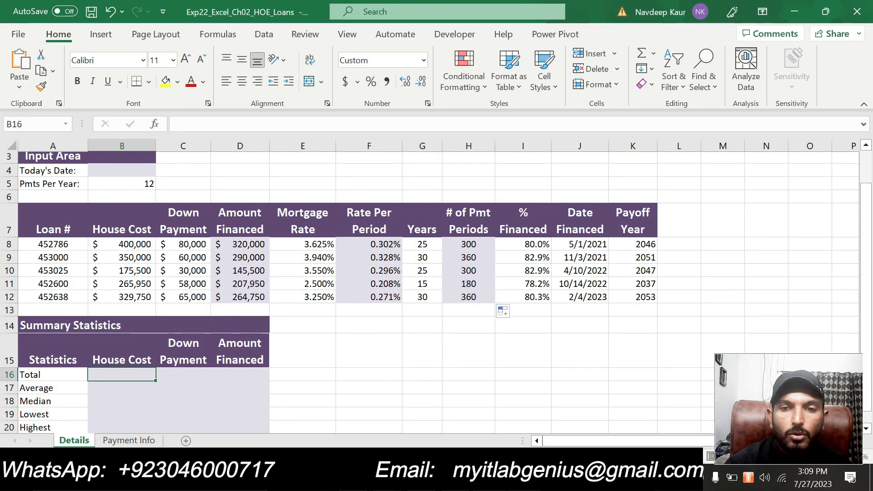
Step: Switch to the Word instructions and add "]]" at the end of the step 5 instruction
left_click(491, 477)
left_click(568, 283)
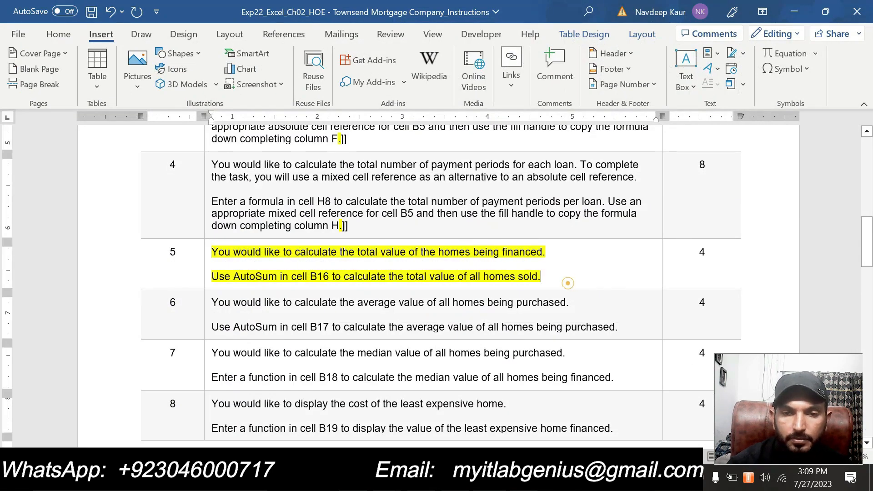
type("]]")
Step: Switch to the Excel workbook and total the house costs in B16 with the formula =SUM(B8:B12)
left_click(477, 478)
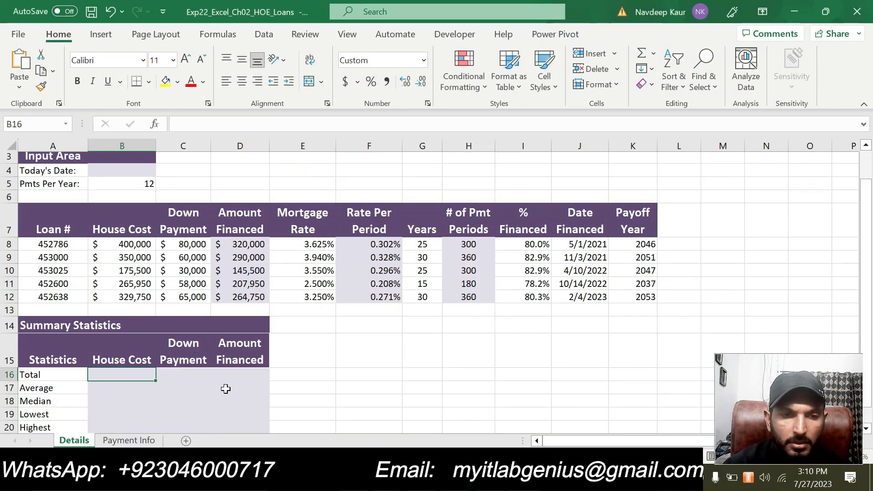
scroll(233, 383, "down", 1)
type("=")
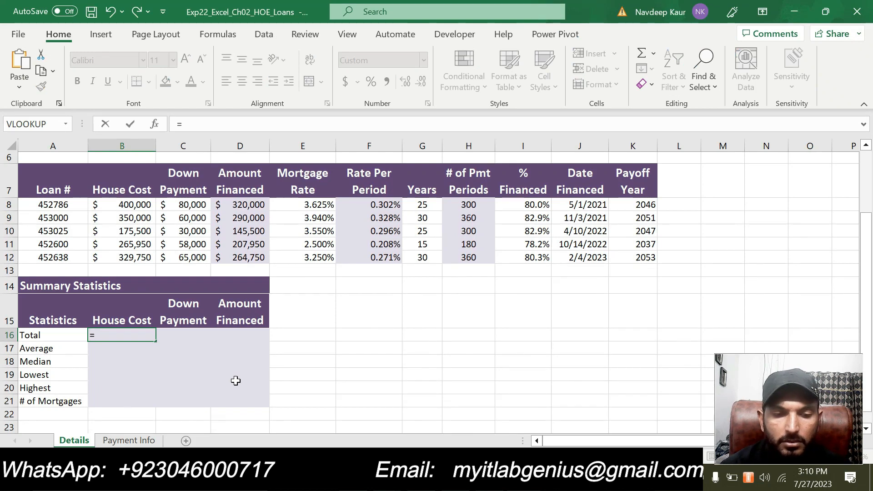
type("sum")
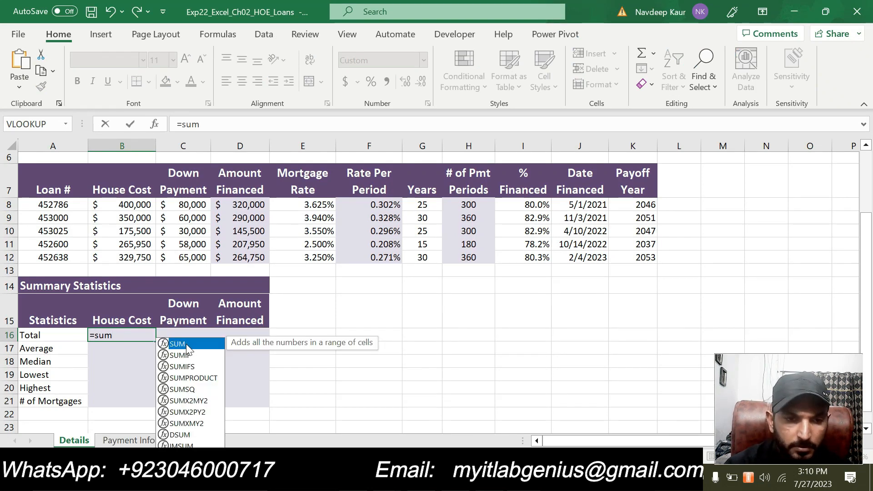
double_click(186, 345)
left_click_drag(137, 207, 132, 258)
type(")")
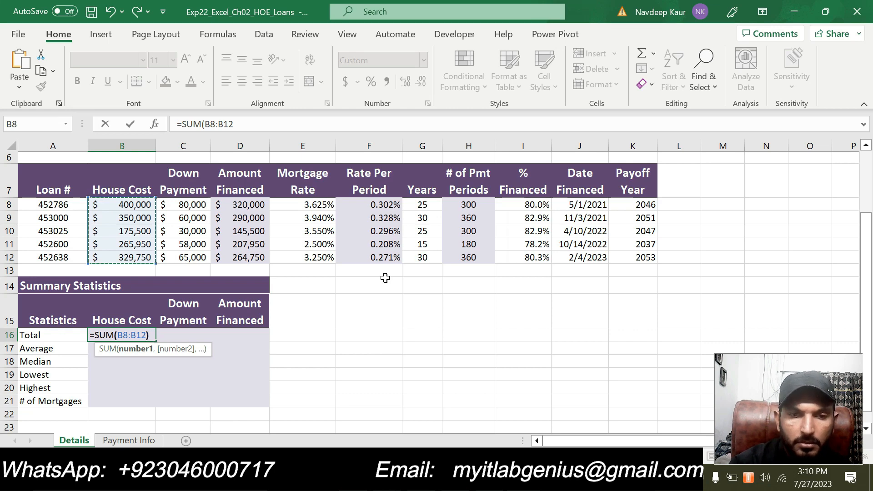
key("Return")
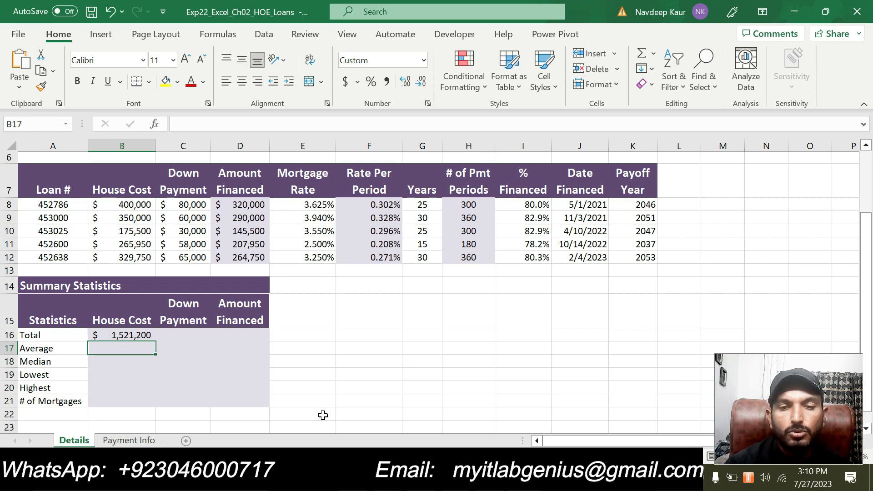
Step: Switch to the Word instructions and remove the yellow highlight from the step 5 instruction up to its final period
key("alt+Tab")
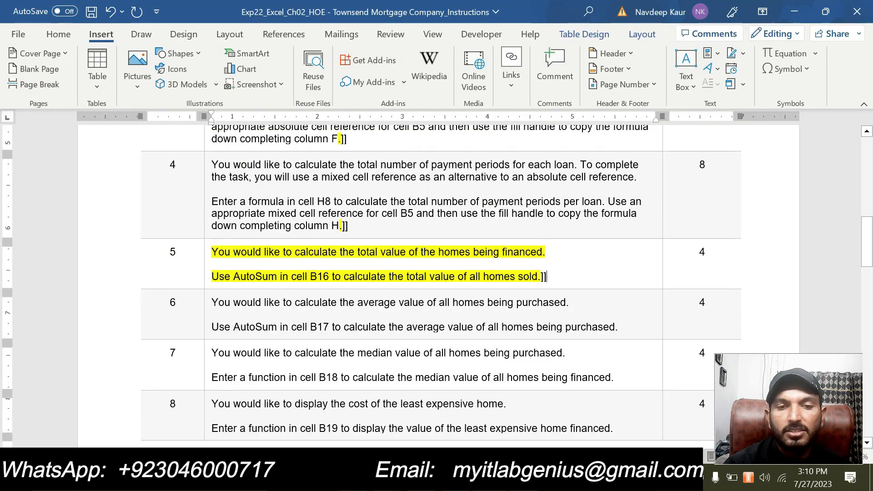
scroll(437, 227, "down", 2)
scroll(436, 273, "up", 3)
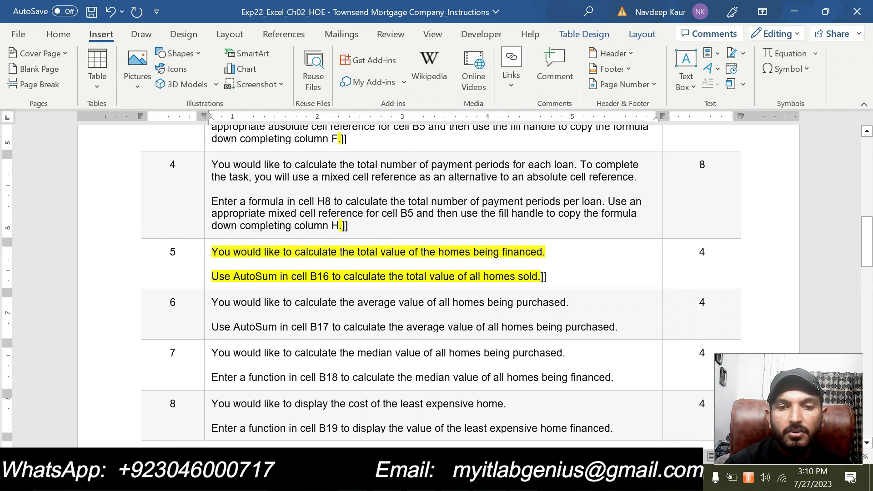
left_click_drag(540, 276, 212, 252)
left_click(268, 226)
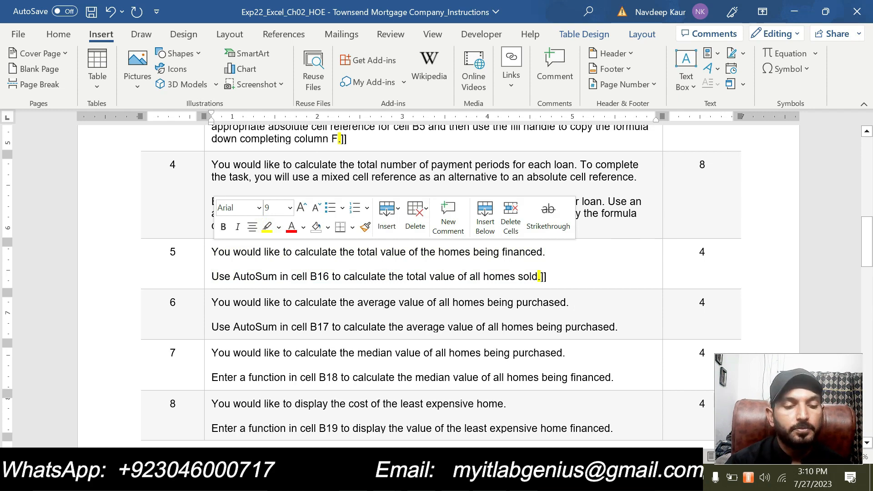
Step: Highlight the step 6 instruction about the average home value in yellow up to its final period, and return to the Excel workbook
left_click_drag(211, 302, 615, 328)
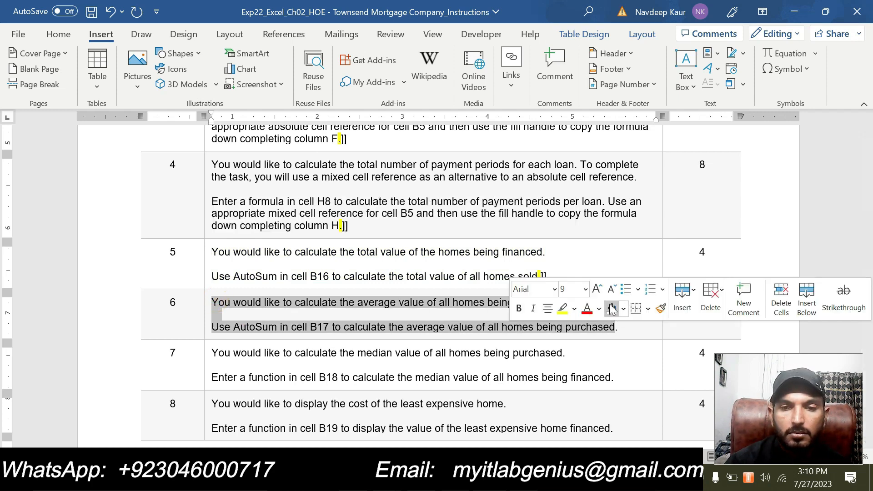
left_click(562, 308)
left_click(391, 328)
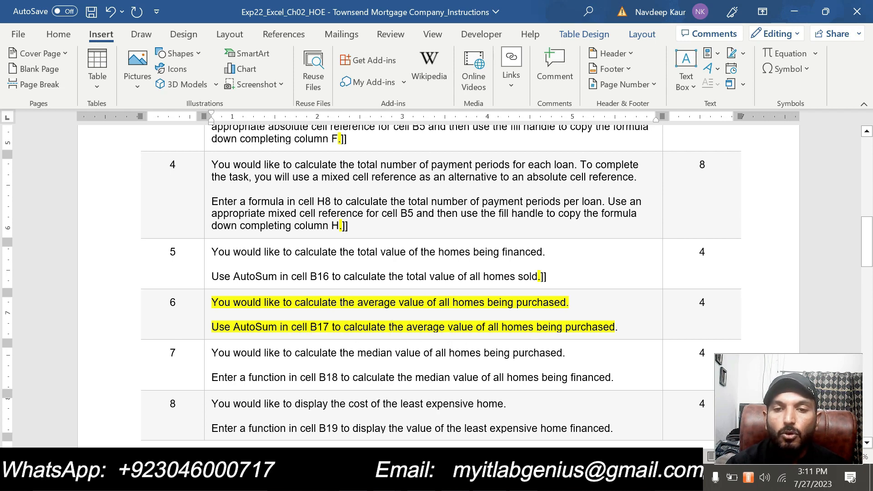
key("alt+Tab")
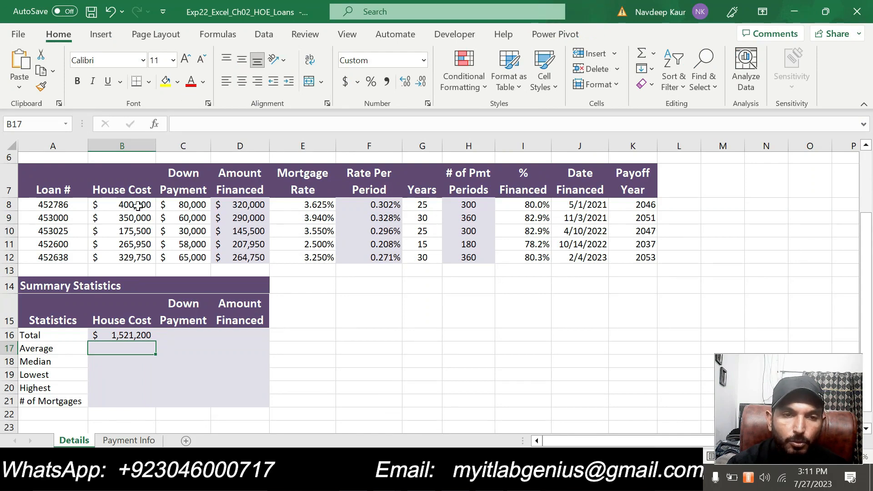
Step: Calculate the average house cost in B17 with the formula =AVERAGE(B8:B12)
left_click_drag(137, 205, 137, 258)
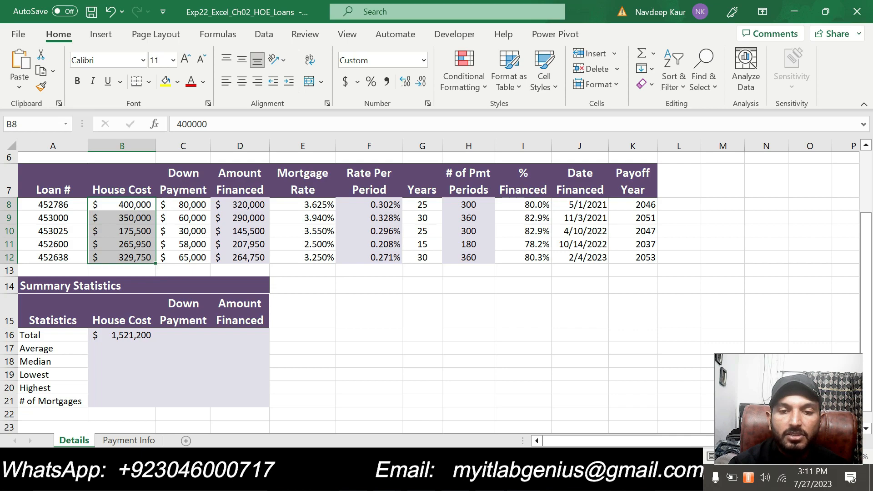
key("alt+Tab")
key("alt+Tab")
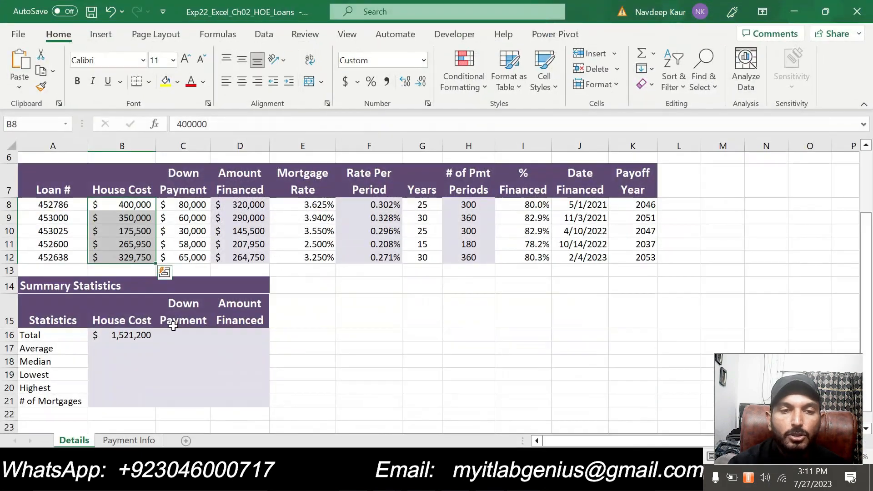
left_click(125, 347)
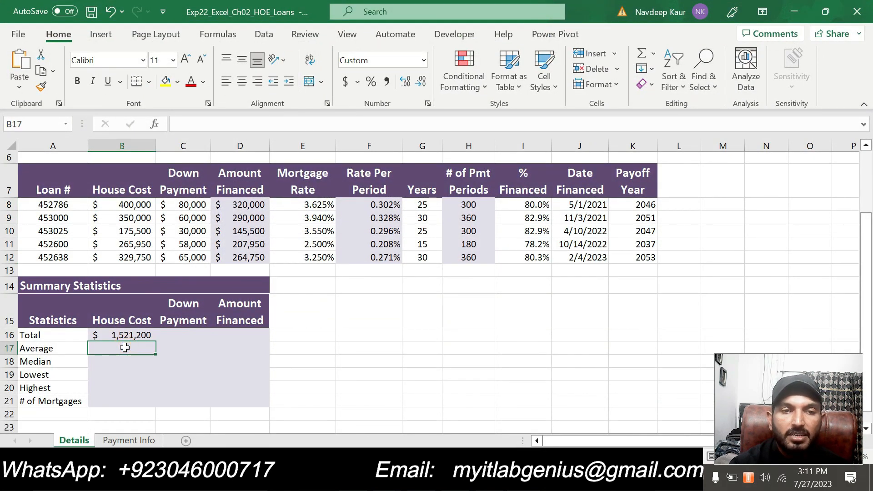
type("=aver")
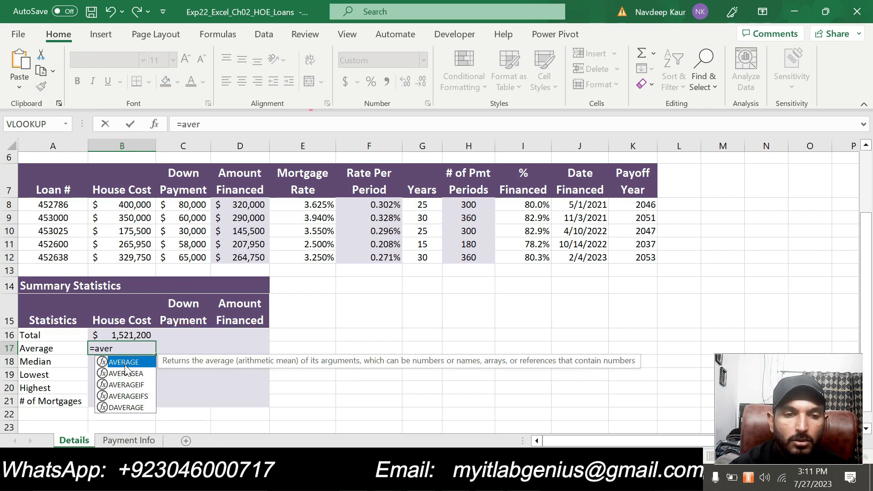
double_click(125, 371)
left_click_drag(132, 204, 125, 255)
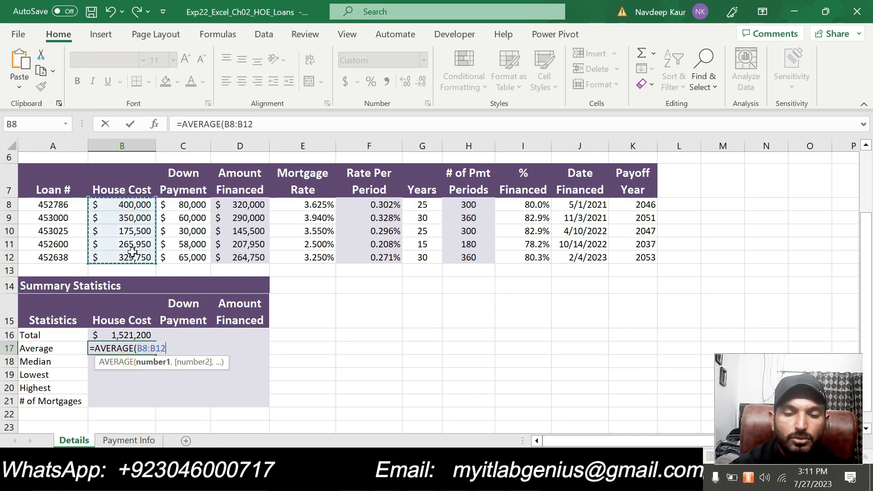
type(")")
key("Return")
key("Return")
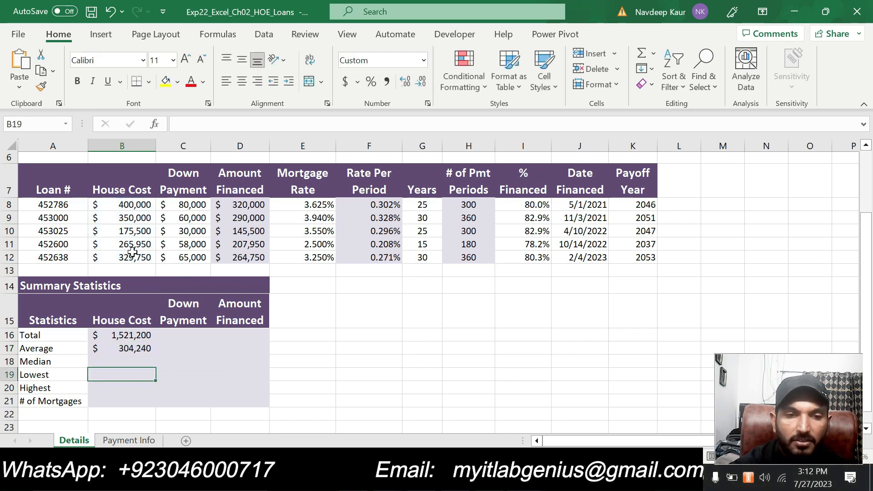
left_click(122, 350)
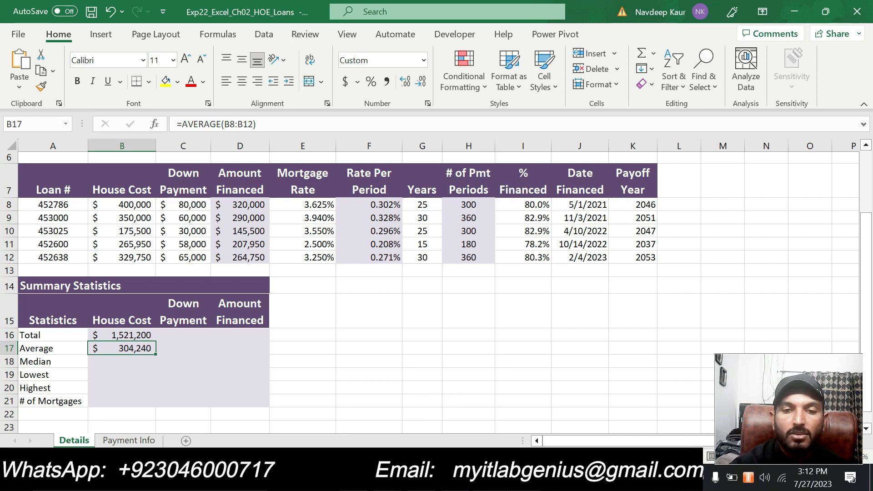
Step: Switch to the Word instructions and remove the yellow highlight from the step 6 instruction about the average home value
key("alt+Tab")
scroll(437, 273, "down", 15)
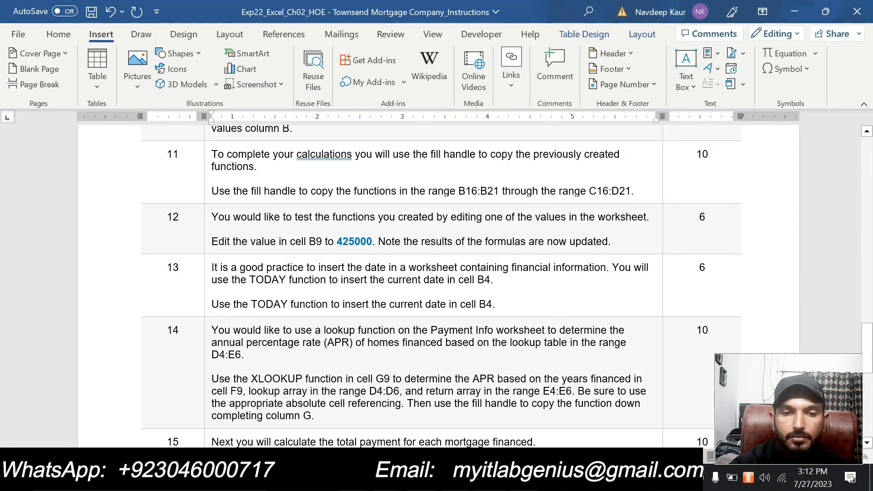
scroll(407, 355, "up", 15)
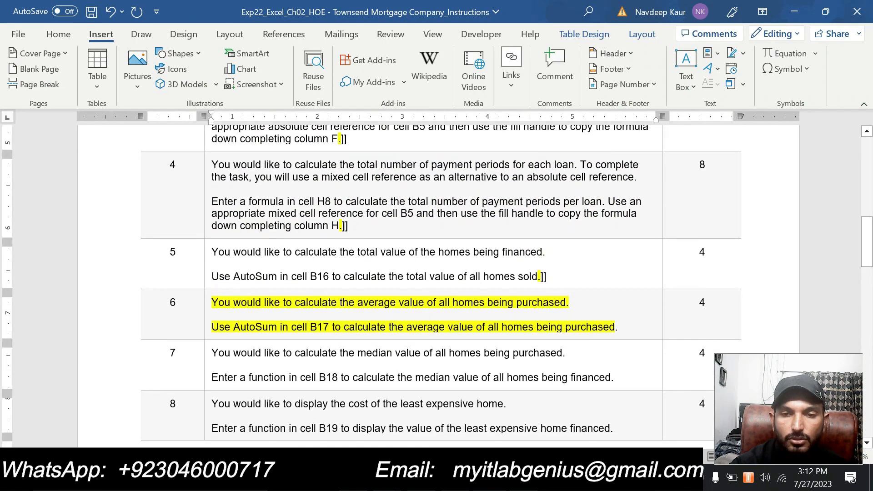
left_click_drag(615, 328, 254, 301)
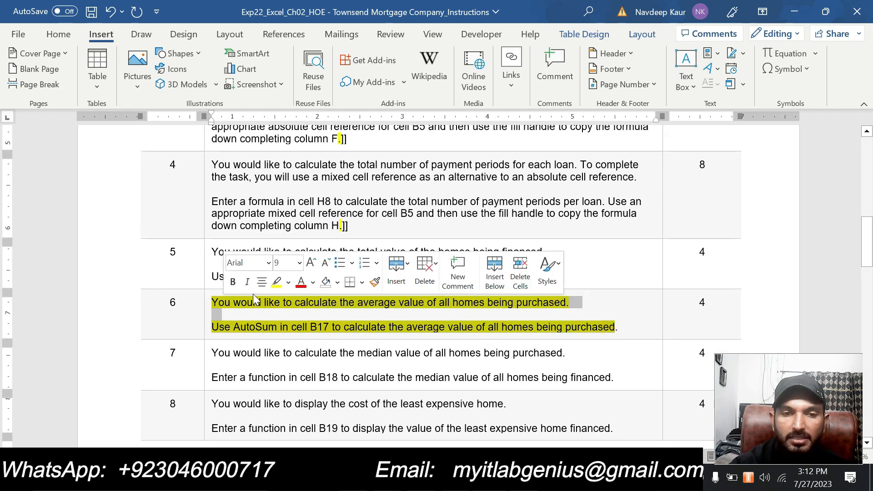
key("Left")
Step: Highlight the step 7 instruction about the median home value in yellow and return to the Excel workbook
scroll(254, 300, "down", 3)
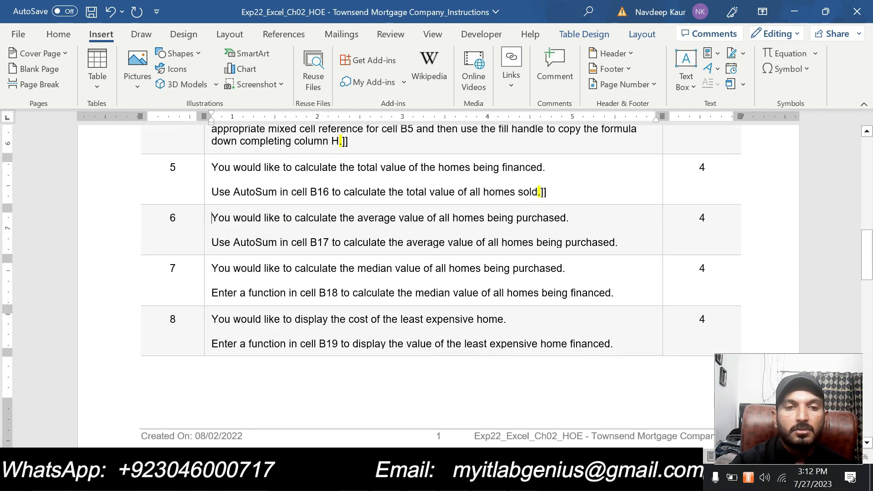
left_click_drag(615, 293, 214, 269)
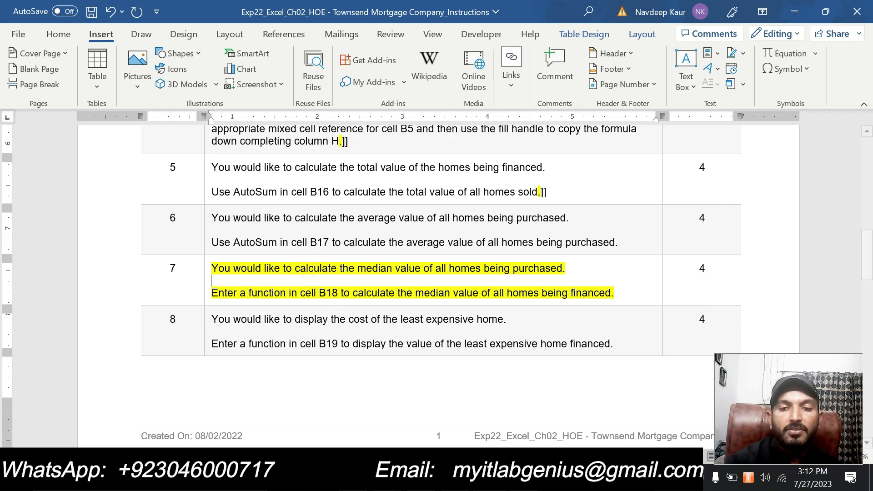
key("alt+Tab")
Step: Calculate the median house cost in B18 with the formula =MEDIAN(B8:B12)
left_click(125, 361)
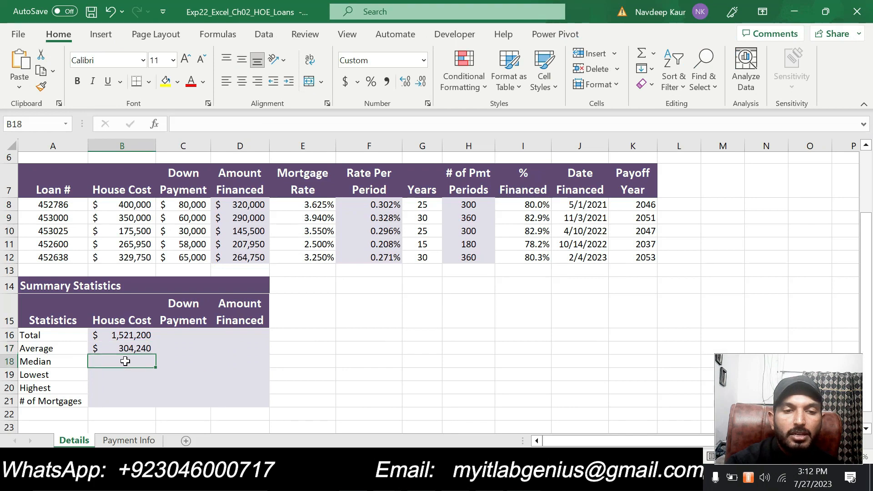
type("=")
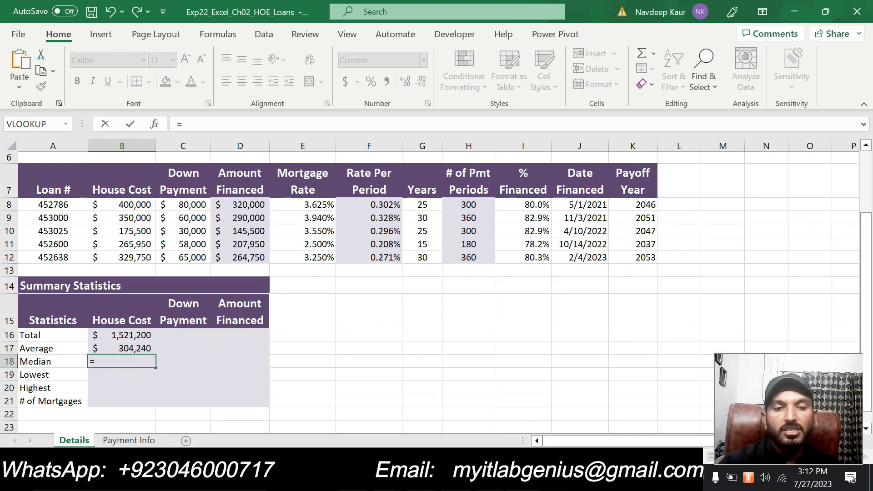
type("med")
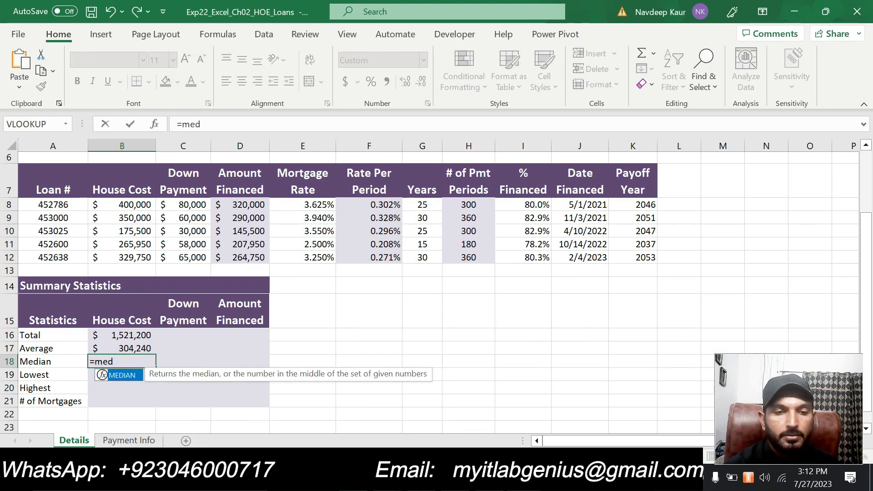
double_click(125, 377)
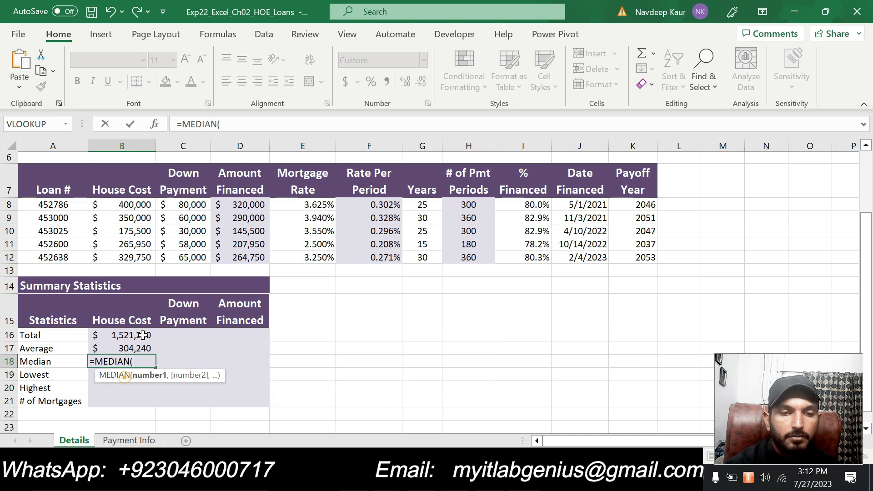
left_click_drag(146, 204, 139, 257)
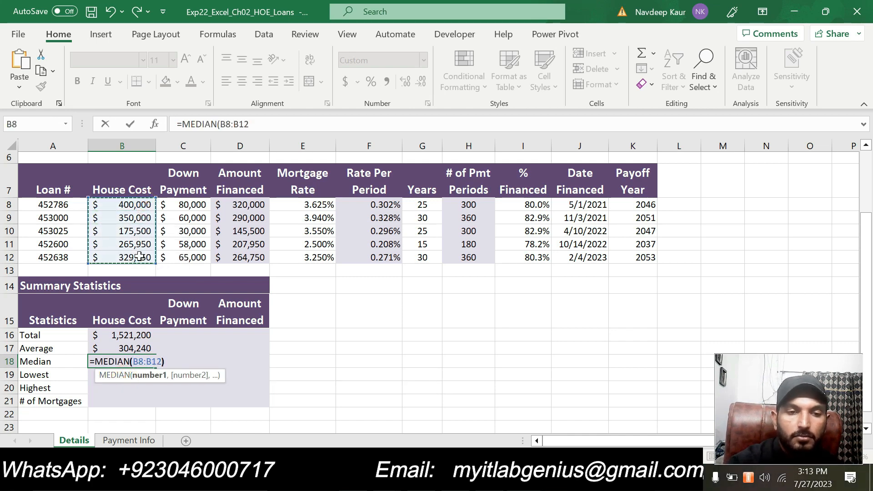
key("Return")
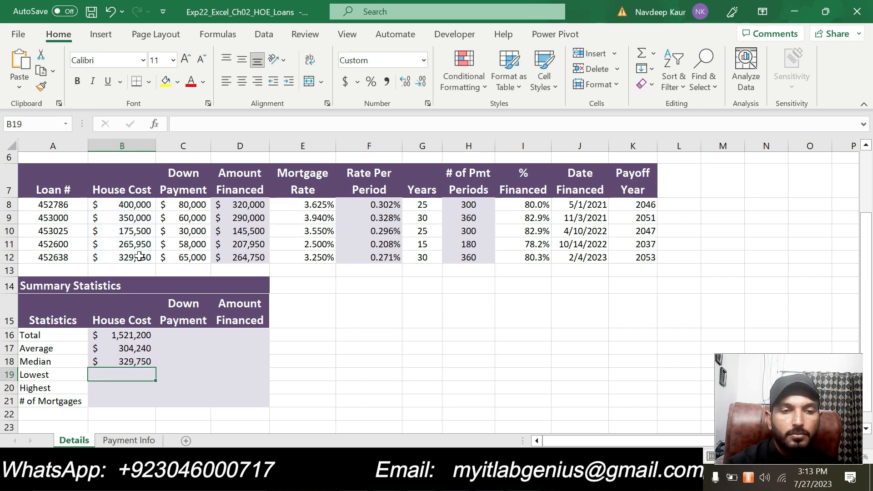
left_click(136, 361)
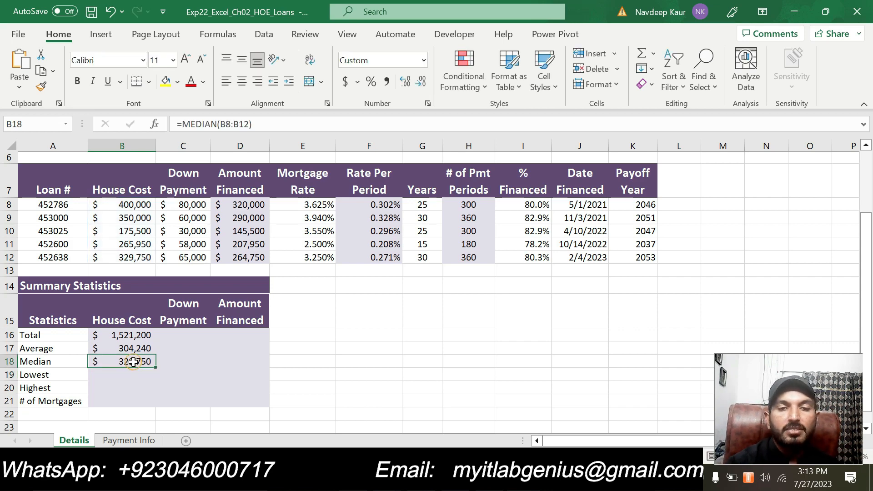
left_click(352, 353)
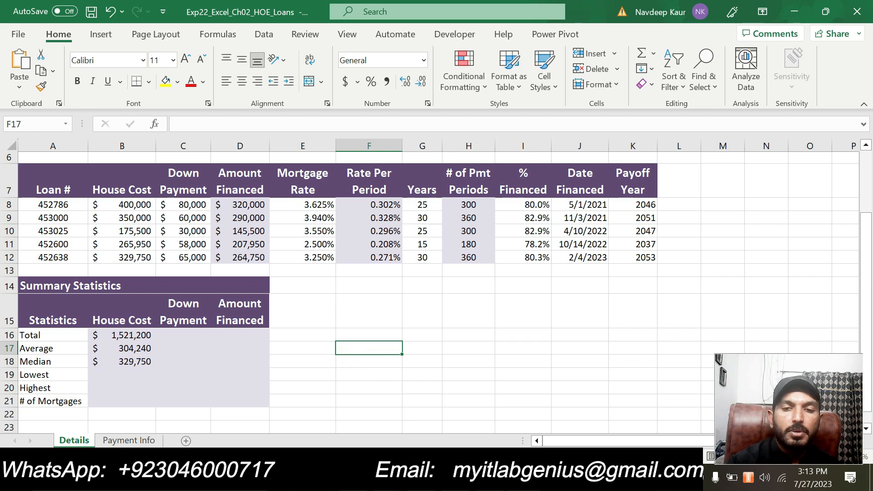
Step: Switch to the Word instructions and remove the yellow highlight from the step 7 instruction about the median home value
key("alt+Tab")
mouse_move(617, 292)
left_mouse_down()
mouse_move(255, 280)
mouse_move(212, 268)
left_mouse_up()
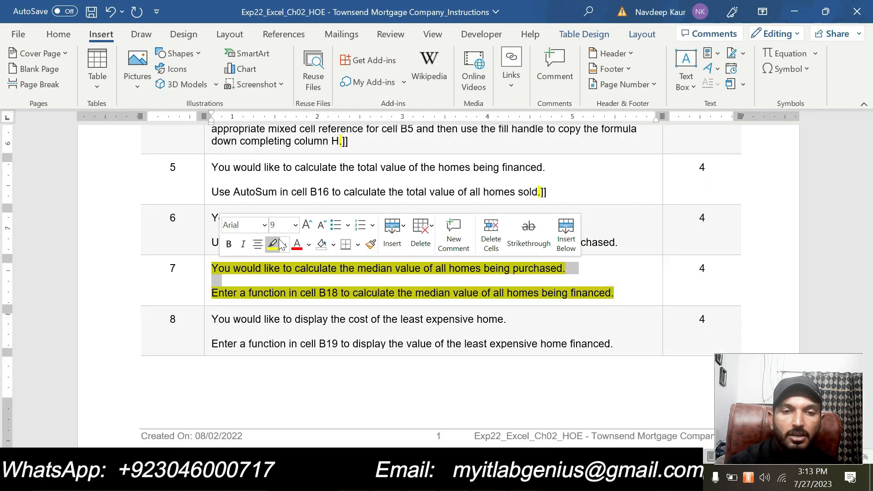
left_click(273, 245)
Step: Highlight the step 8 instruction about the least expensive home in yellow up to its final period, and return to the Excel workbook
scroll(353, 316, "down", 12)
scroll(355, 319, "up", 5)
scroll(355, 322, "up", 8)
scroll(355, 322, "down", 3)
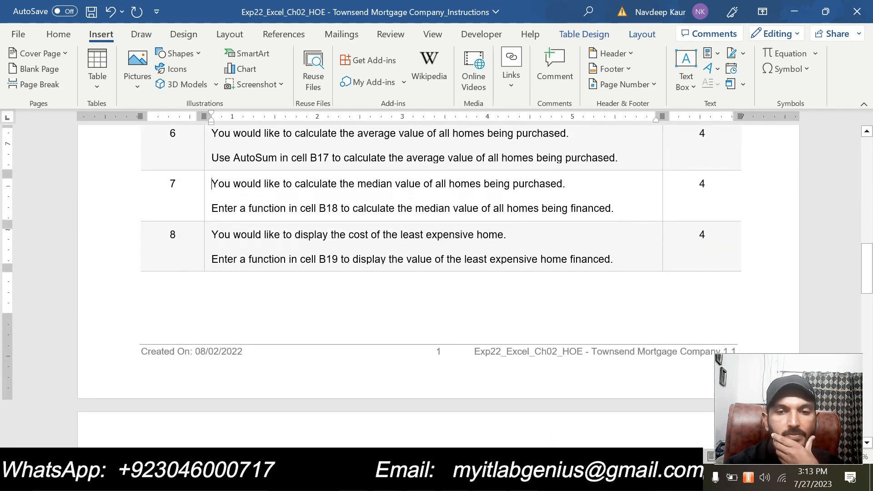
mouse_move(612, 259)
left_mouse_down()
mouse_move(212, 260)
mouse_move(211, 235)
left_mouse_up()
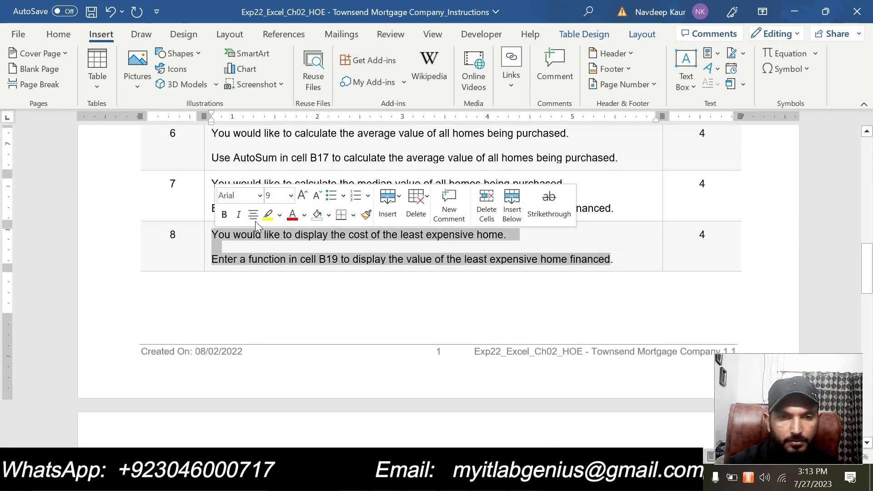
left_click(269, 214)
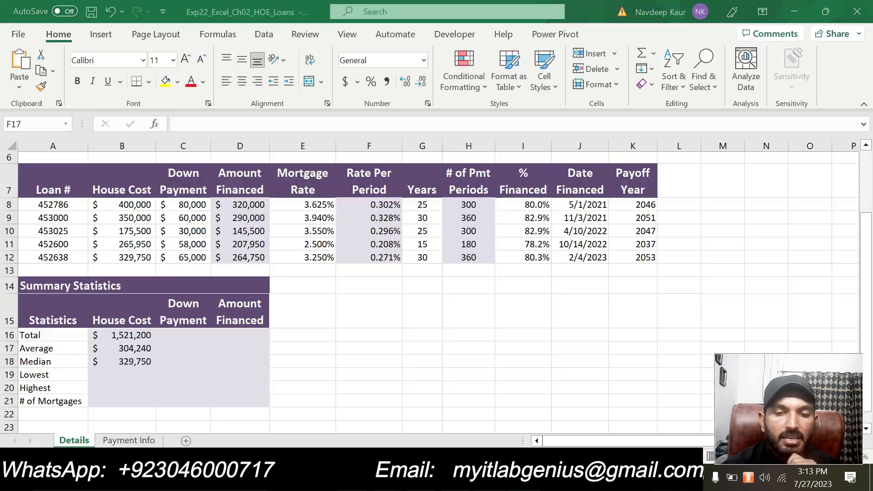
key("alt+Tab")
Step: Find the lowest house cost in B19 with the formula =MIN(B8:B12)
left_click(117, 374)
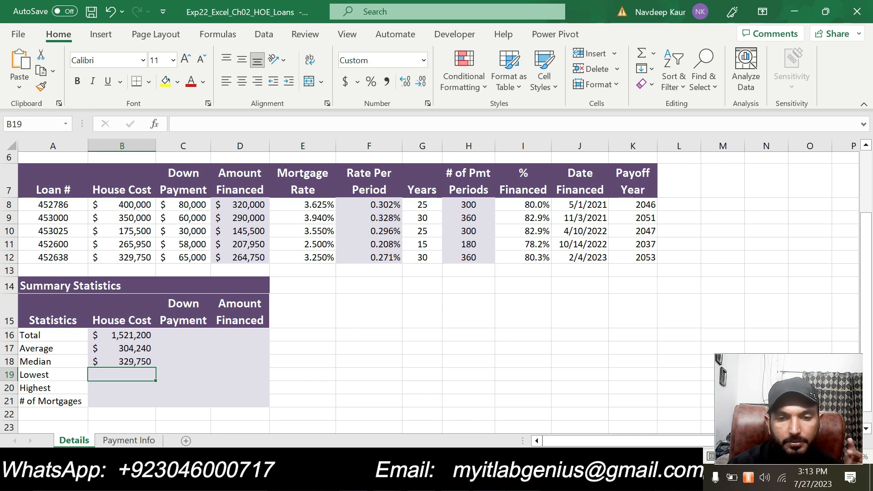
key("alt+Tab")
key("alt+Tab")
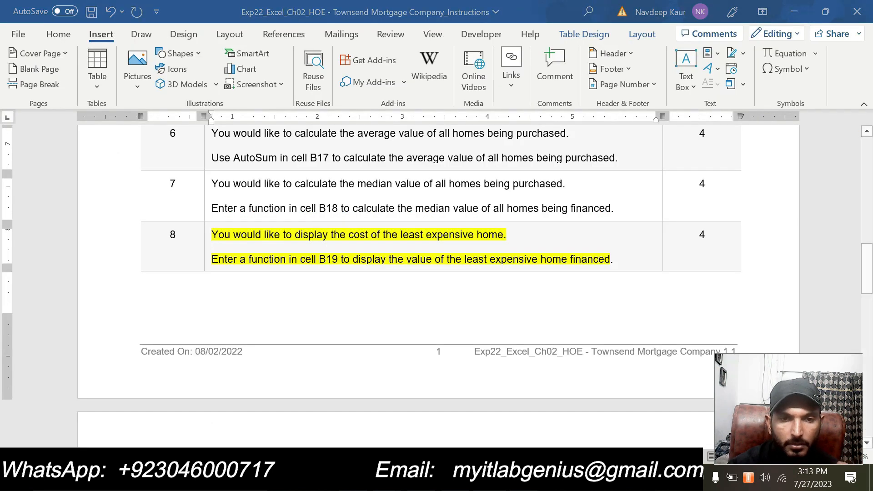
type("=min")
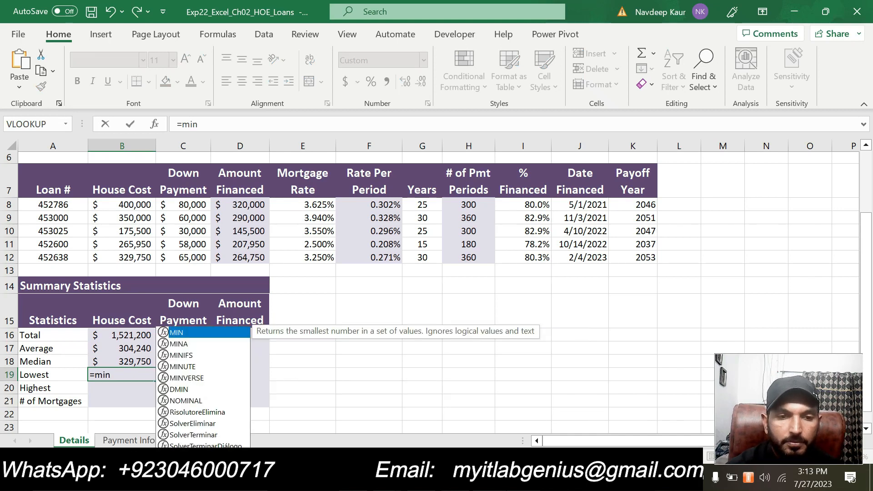
double_click(192, 328)
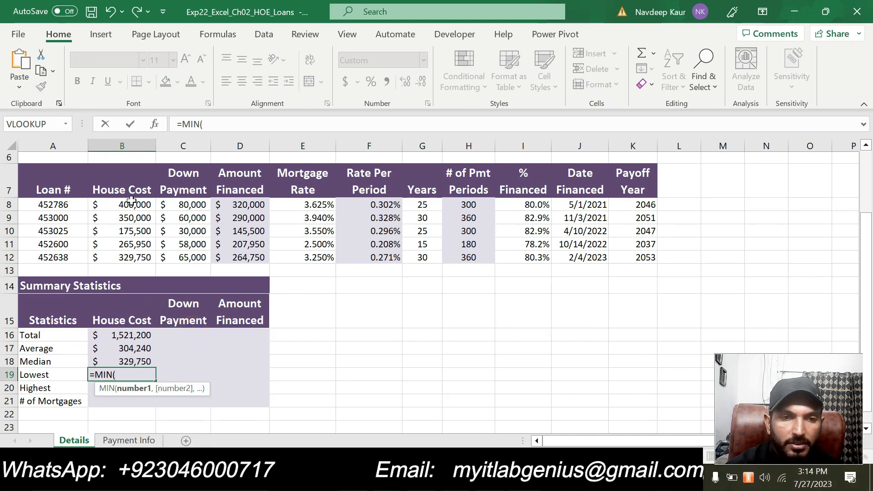
left_click_drag(136, 204, 141, 258)
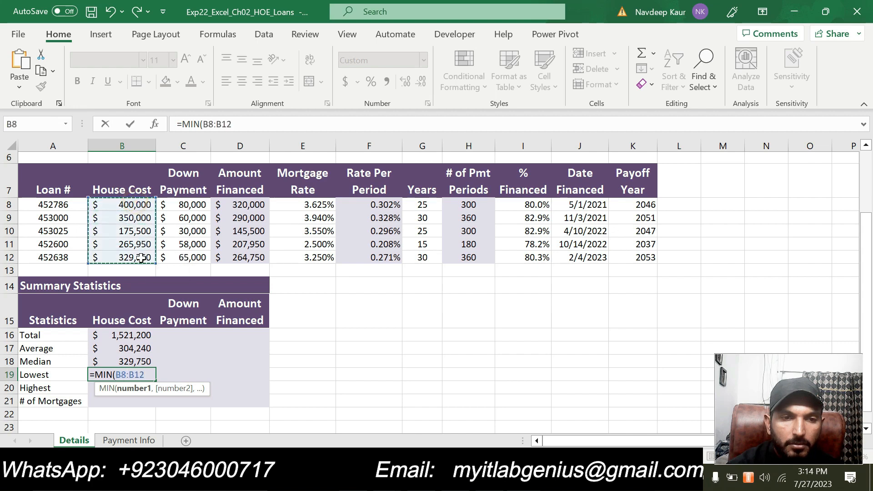
type(")")
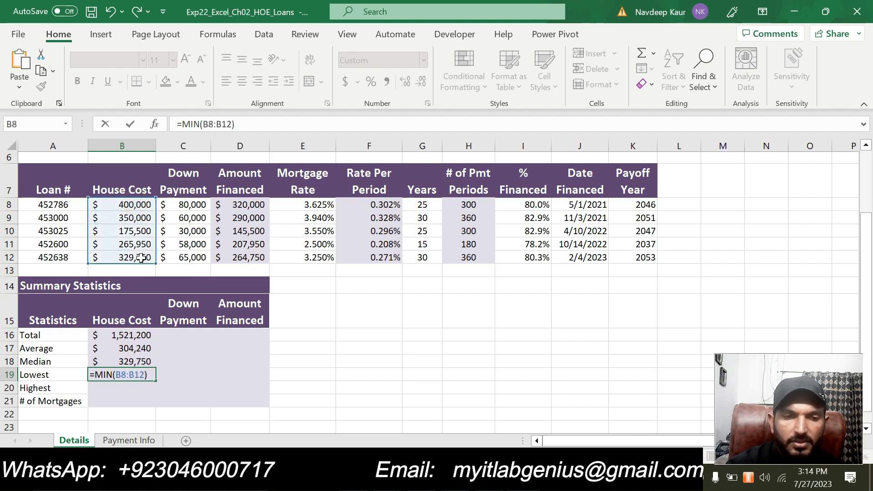
key("Return")
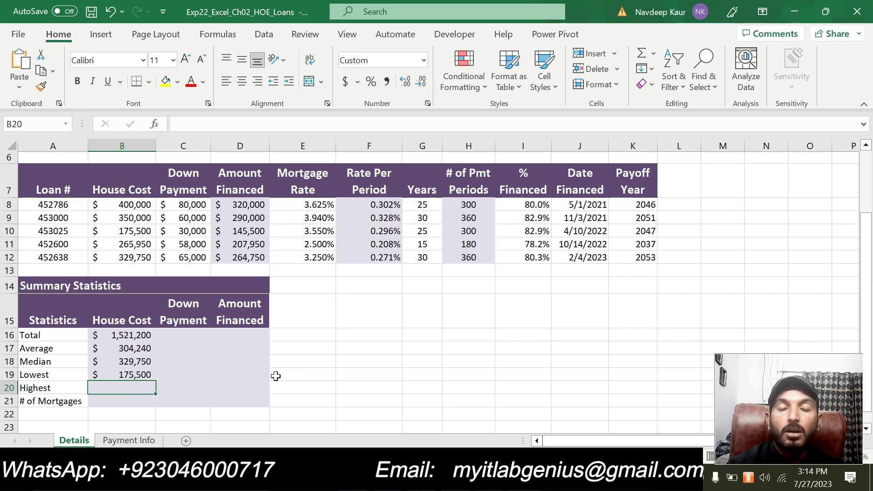
Step: Switch to the Word instructions and remove the yellow highlight from the step 8 instruction about the least expensive home
key("alt+Tab")
left_click_drag(622, 254, 212, 235)
left_click(278, 212)
scroll(277, 212, "up", 1)
left_click_drag(614, 301, 212, 276)
left_click(271, 253)
Step: Highlight the step 9 instruction about the most expensive home in yellow and return to the Excel workbook
scroll(268, 257, "down", 20)
scroll(436, 282, "down", 5)
scroll(437, 282, "up", 15)
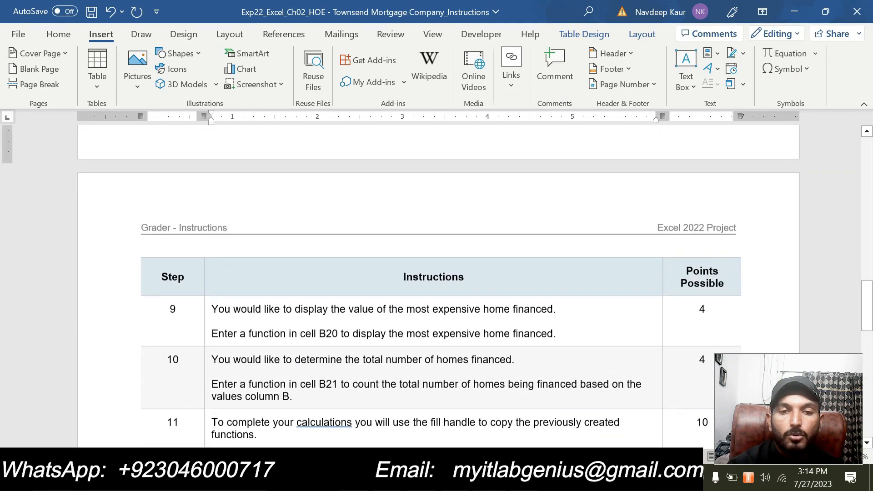
scroll(436, 282, "down", 1)
left_click_drag(327, 295, 254, 278)
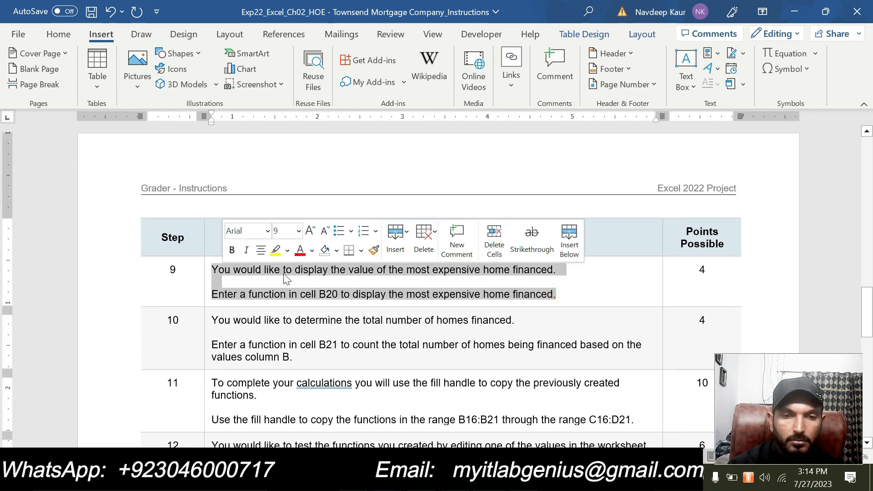
left_click(276, 250)
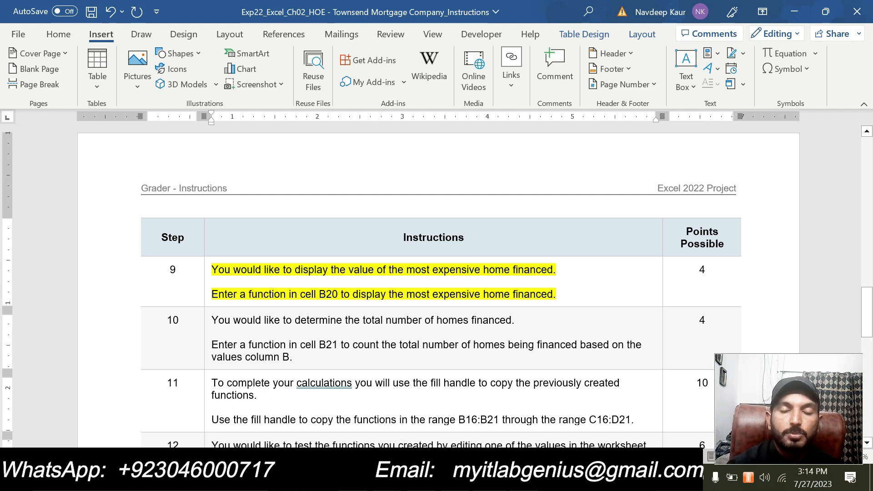
key("alt+Tab")
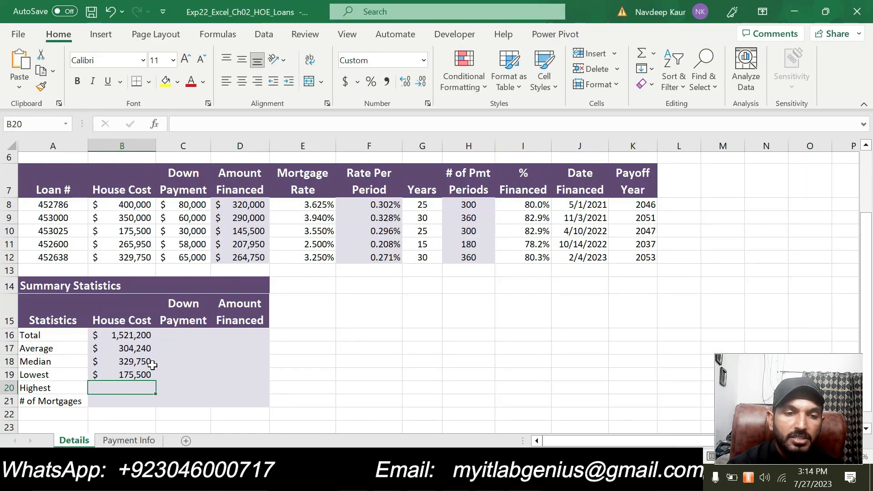
Step: Find the highest house cost in B20 with the formula =MAX(B8:B12)
type("=")
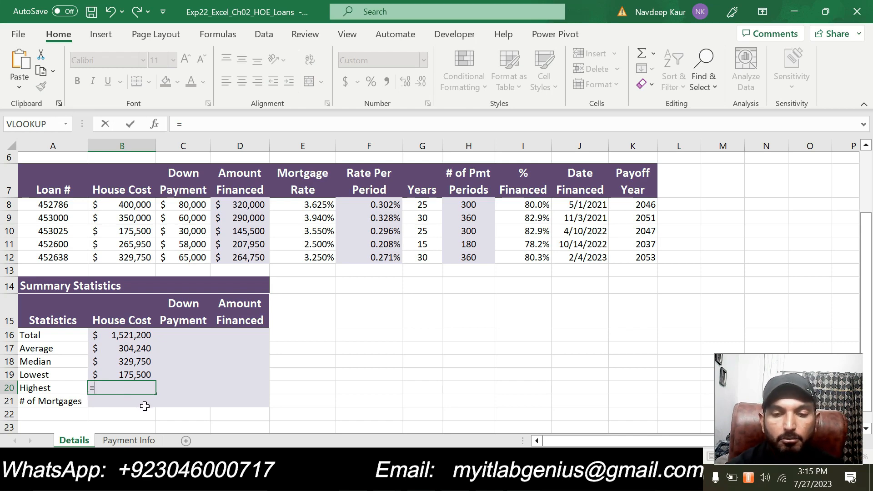
type("max")
double_click(112, 404)
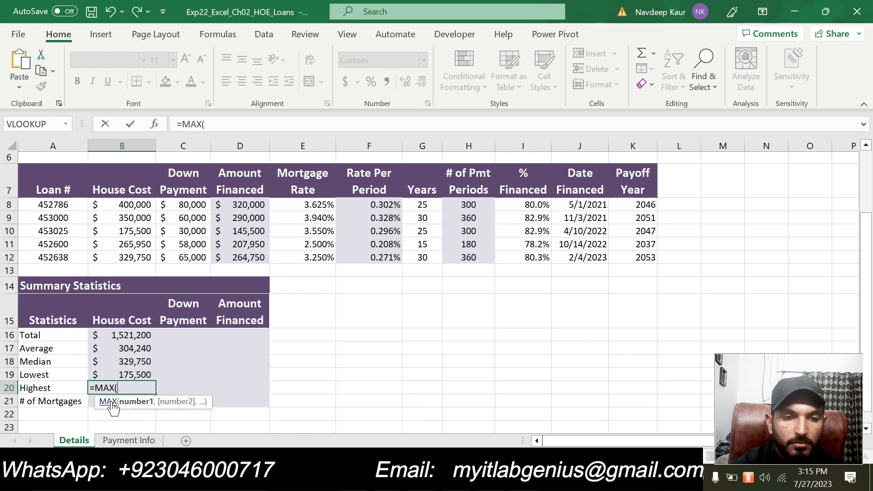
left_click_drag(130, 205, 135, 257)
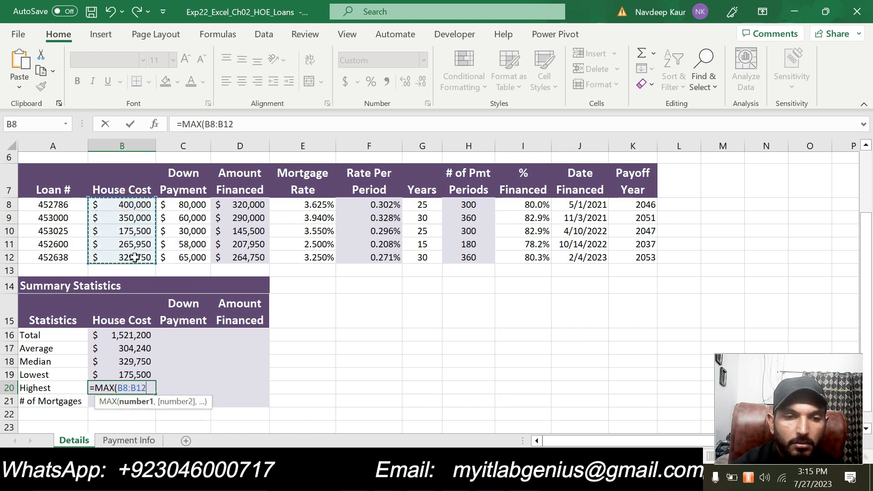
type(")")
key("Return")
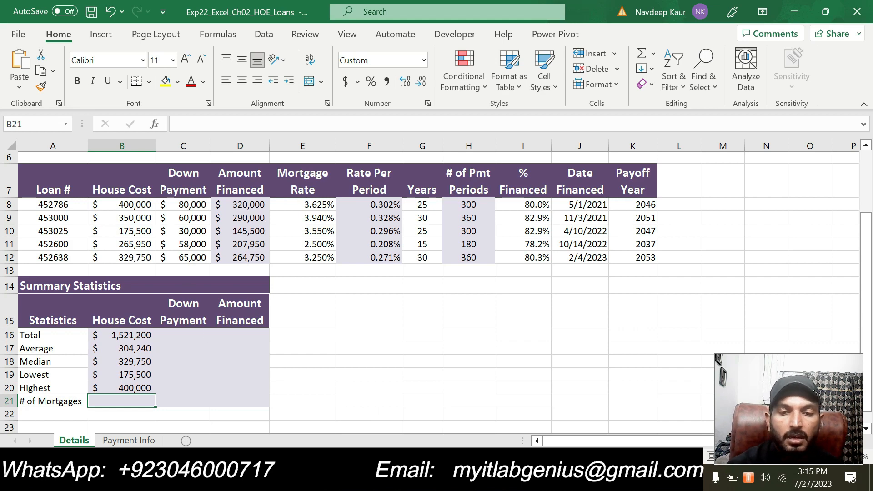
Step: Switch to the Word instructions and remove the yellow highlight from the step 9 instruction about the most expensive home
key("alt+Tab")
scroll(437, 280, "down", 1)
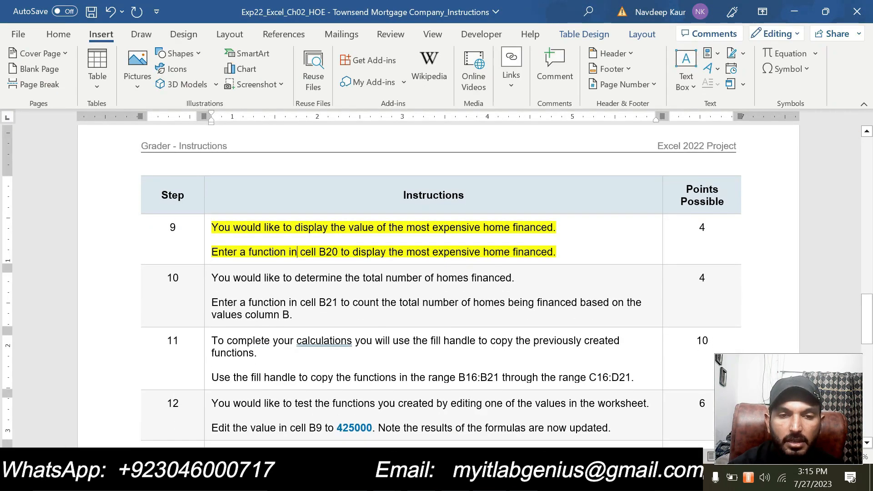
left_click_drag(556, 253, 213, 228)
left_click(262, 208)
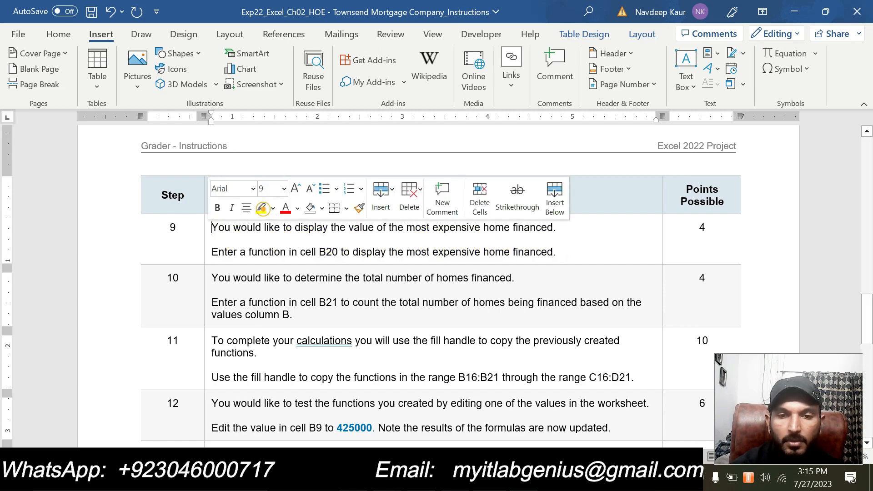
Step: Highlight the step 10 instruction about the total number of homes financed in yellow and return to the Excel workbook
mouse_move(250, 302)
left_mouse_down()
mouse_move(293, 317)
mouse_move(212, 277)
left_mouse_up()
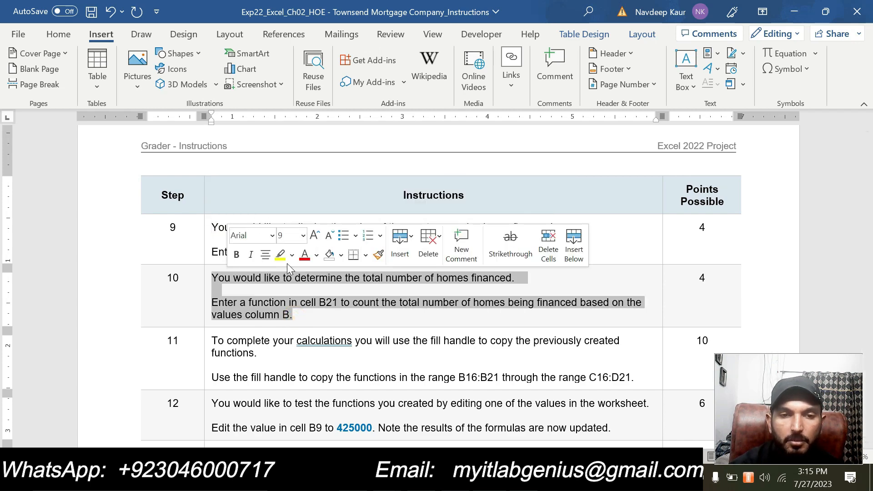
left_click(279, 253)
scroll(282, 262, "down", 1)
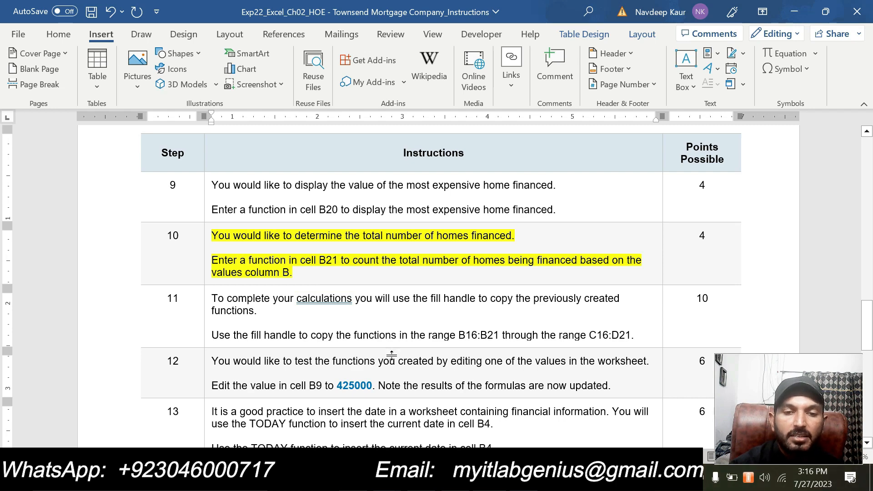
mouse_move(525, 477)
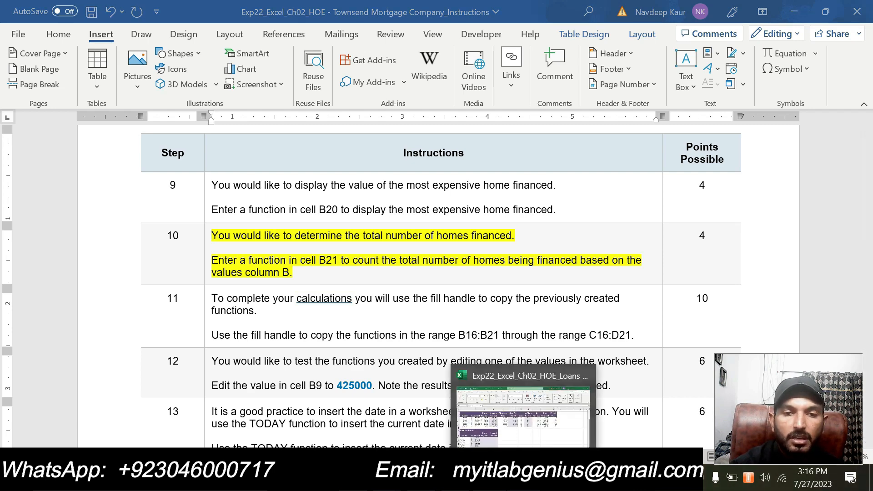
left_click(524, 412)
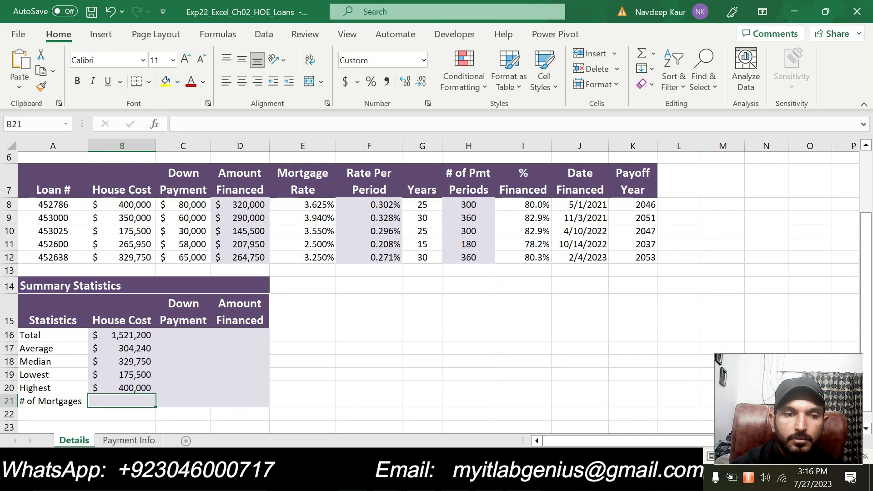
key("alt+Tab")
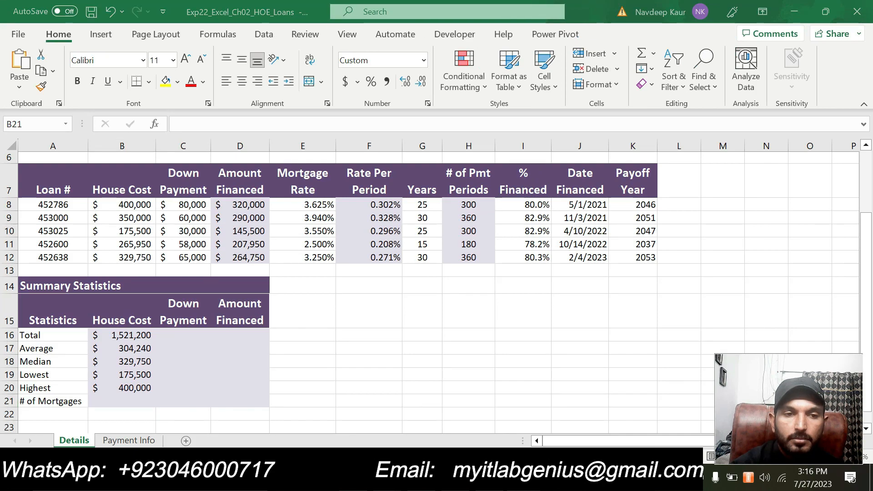
key("alt+Tab")
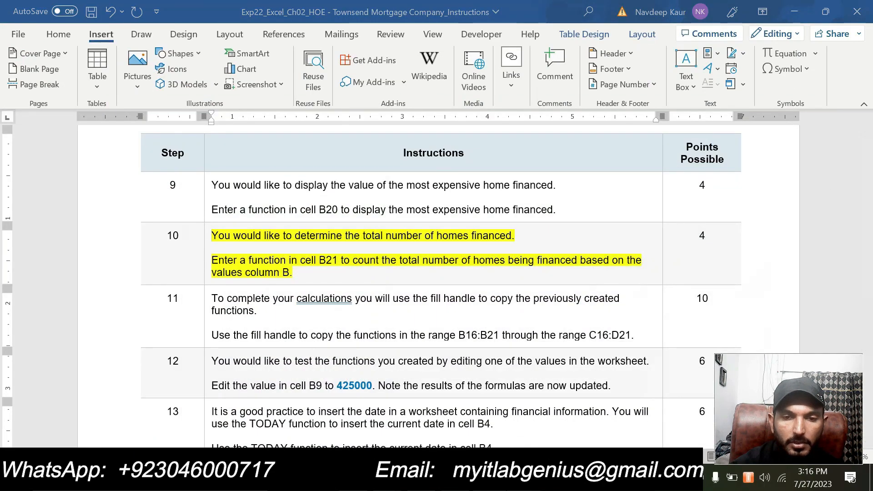
key("alt+Tab")
Step: Count the mortgages in B21 with the COUNT function over the loan numbers A8:A12
type("=")
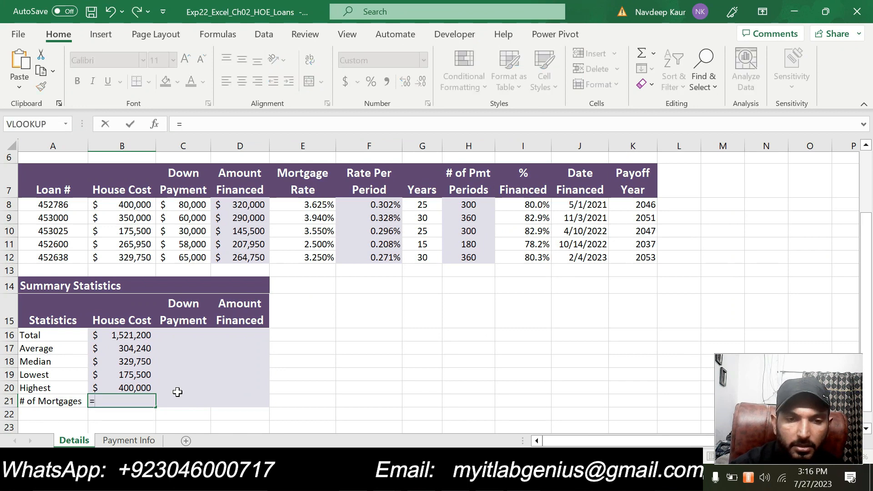
type("co")
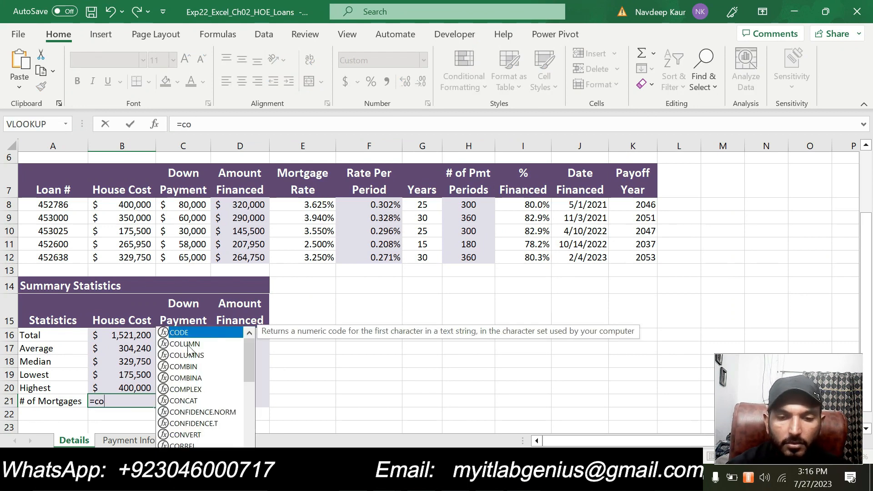
type("u")
double_click(188, 331)
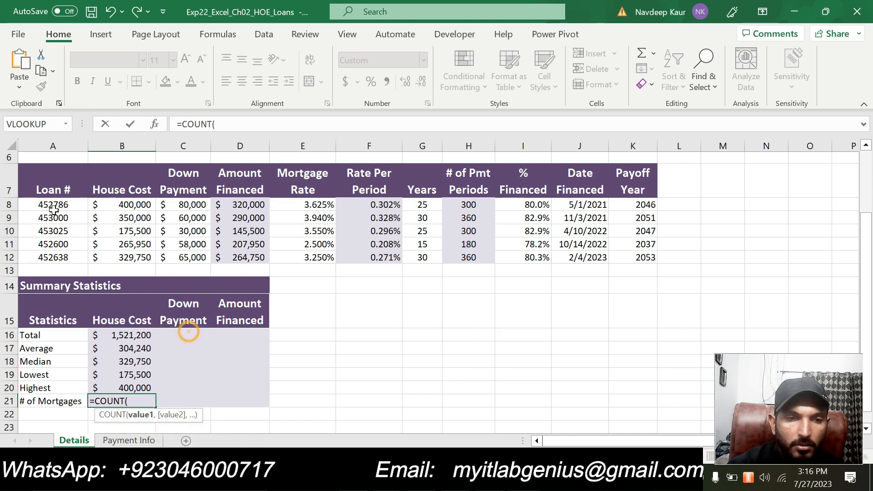
left_click_drag(53, 205, 58, 260)
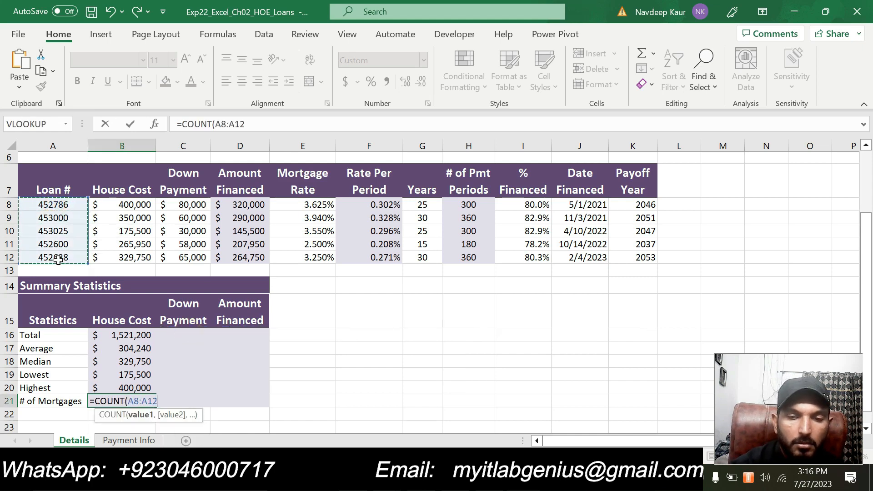
key("Return")
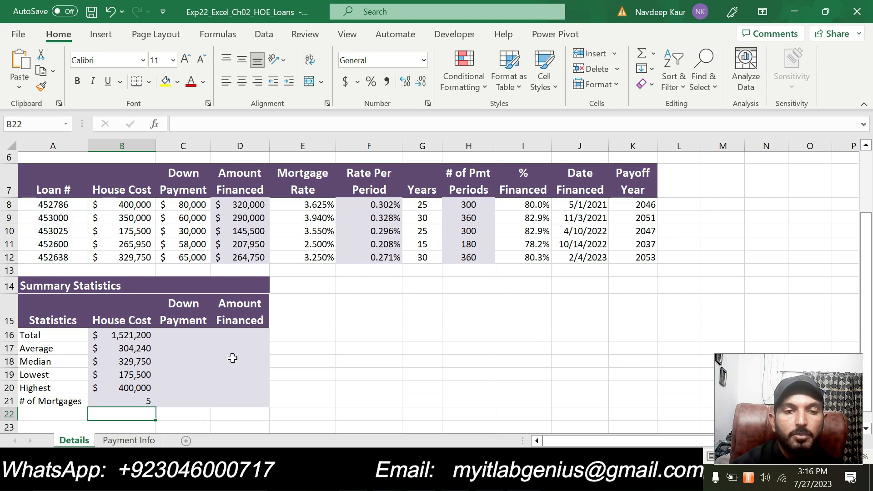
left_click(362, 374)
Step: Switch to the Word instructions and remove the yellow highlight from the step 10 instruction about counting the homes
left_click(448, 477)
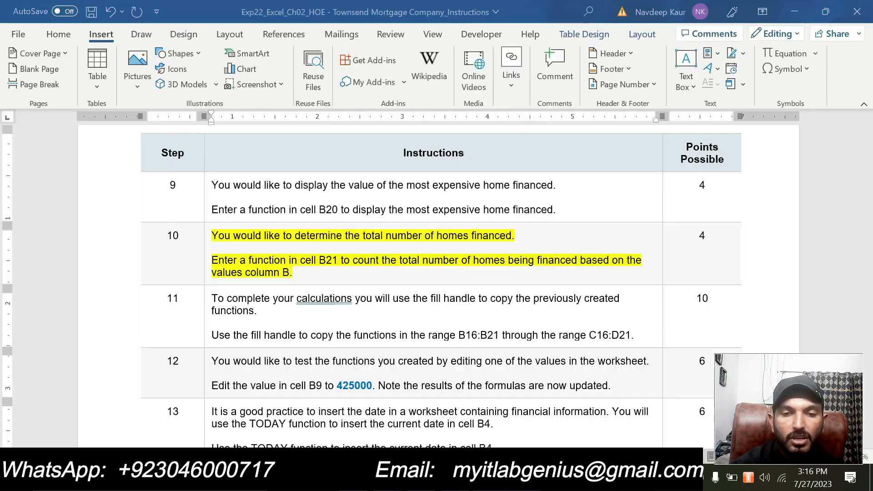
left_click_drag(323, 275, 212, 234)
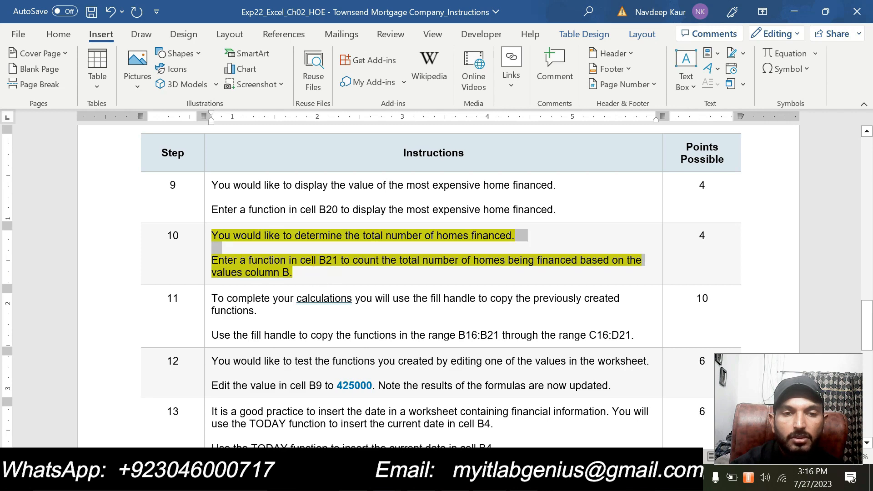
left_click(263, 216)
Step: Review the completed and remaining instruction steps in the table, ending at the end of the step 10 text
scroll(404, 308, "up", 20)
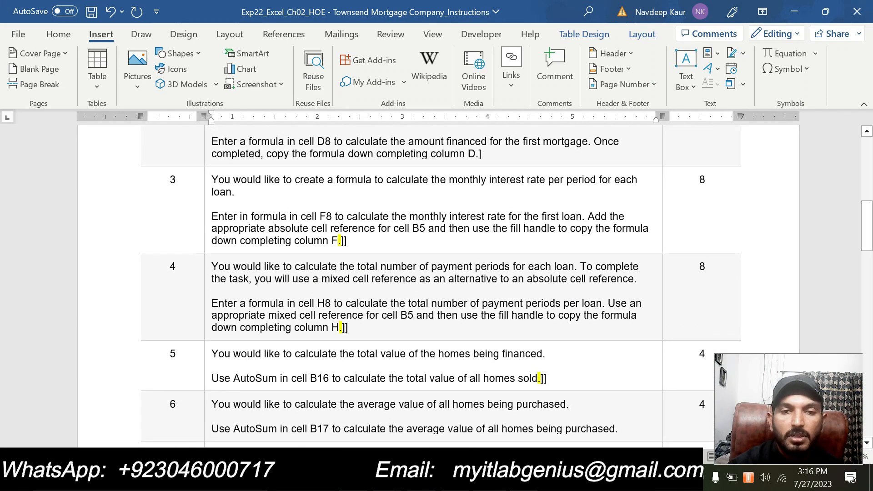
scroll(437, 286, "up", 4)
scroll(327, 300, "down", 20)
scroll(437, 287, "down", 12)
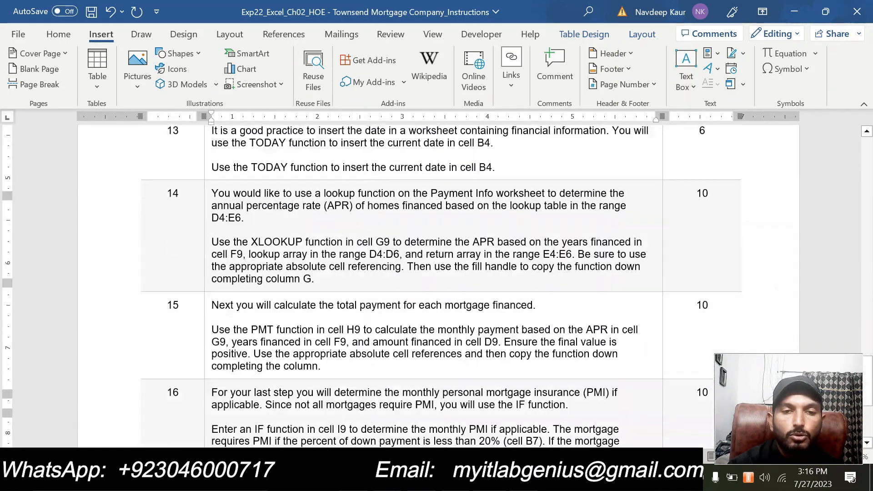
scroll(436, 286, "up", 3)
scroll(436, 286, "up", 8)
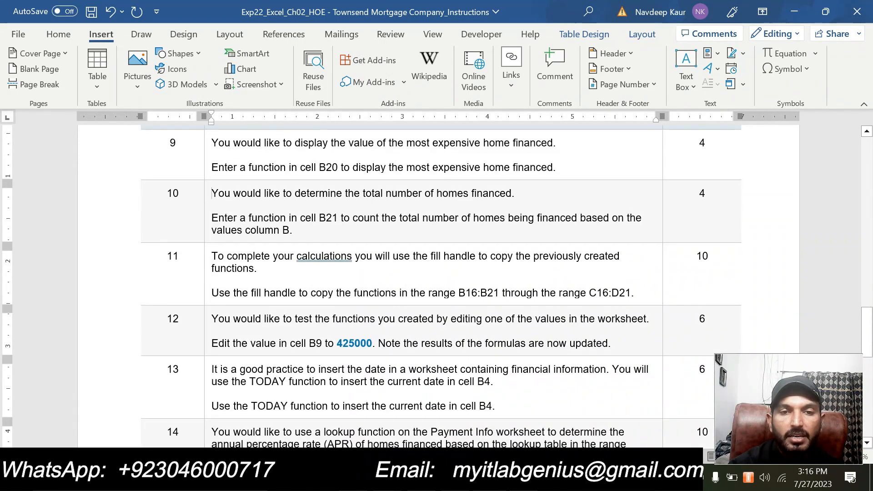
scroll(436, 286, "up", 2)
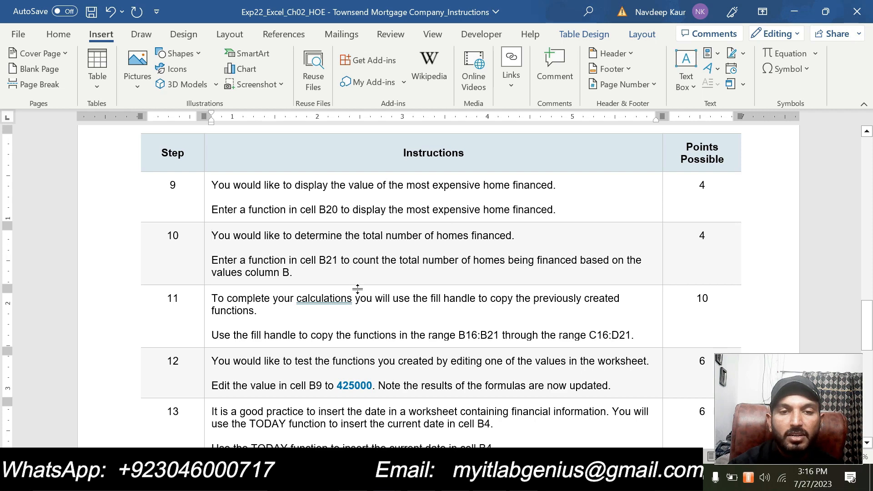
left_click(329, 275)
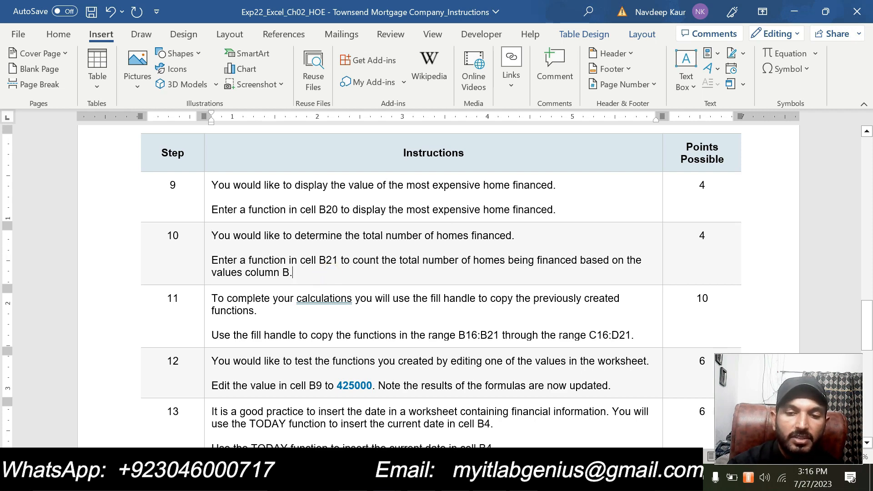
Step: Switch to the finished copy of the loans workbook in Excel and examine its Details and Payment Info sheets
key("alt+Tab")
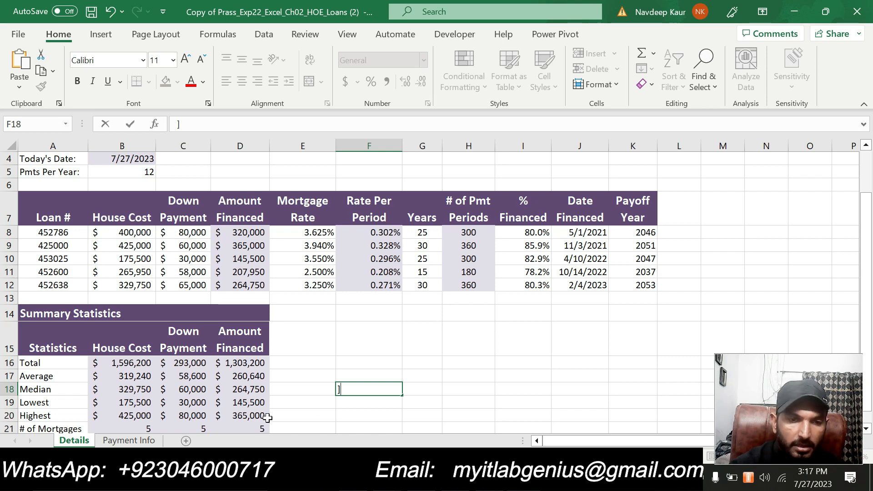
left_click(129, 441)
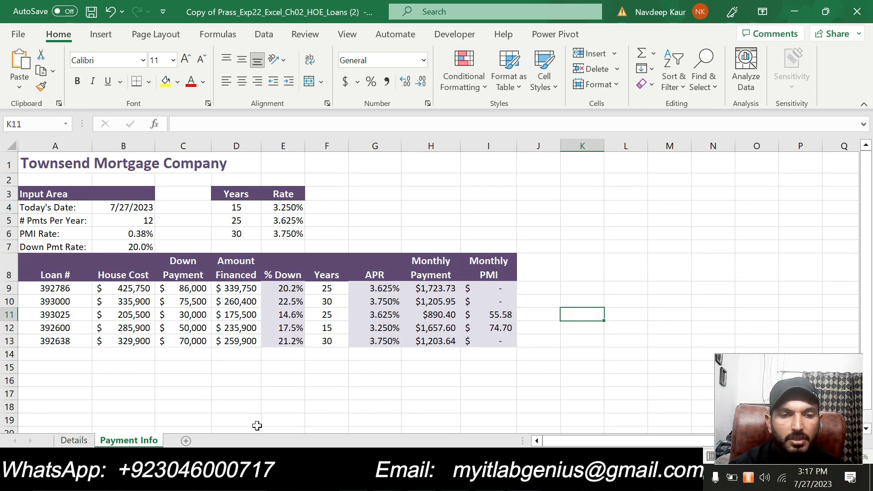
left_click(74, 440)
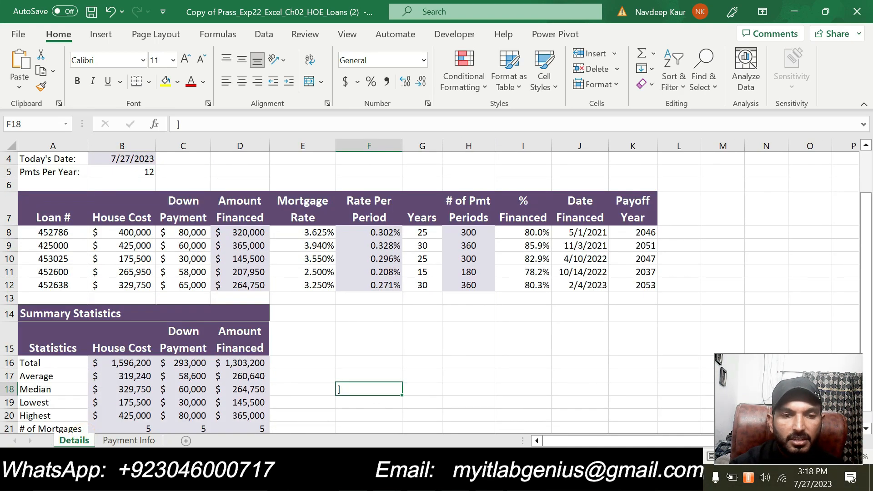
left_click(129, 441)
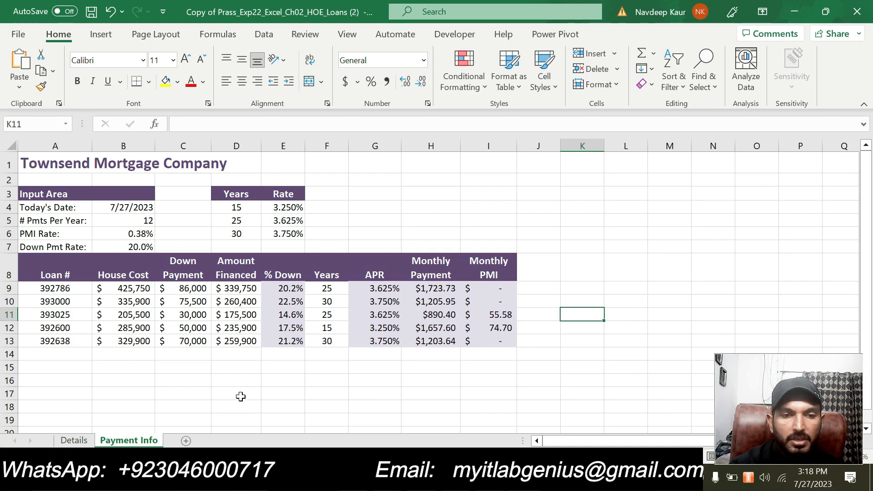
Step: Highlight the Word instructions from step 11 onward in bright green, and return to the Payment Info sheet of the finished Excel workbook copy
key("alt+Tab")
scroll(430, 377, "down", 5)
scroll(430, 377, "down", 1)
left_click_drag(349, 334, 211, 172)
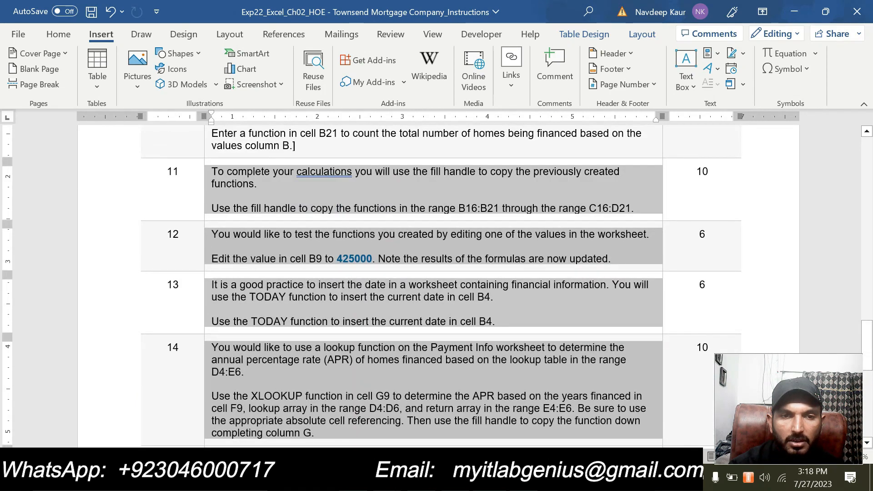
left_click(59, 35)
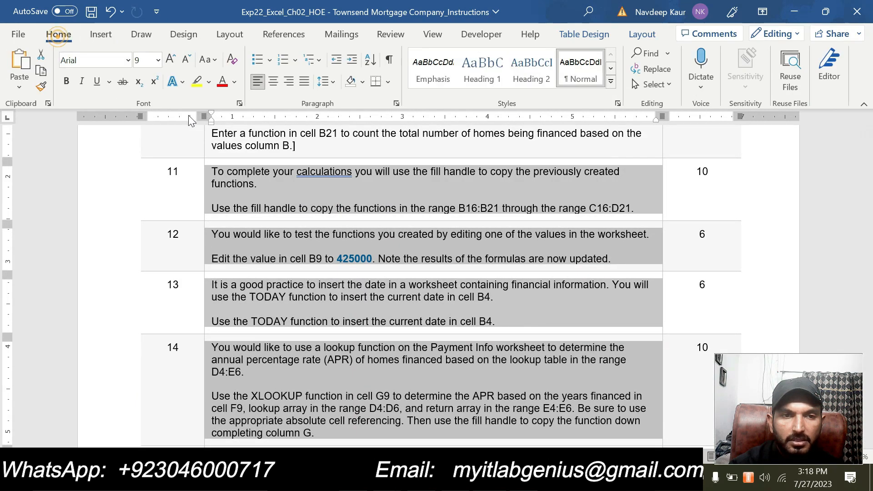
left_click(209, 83)
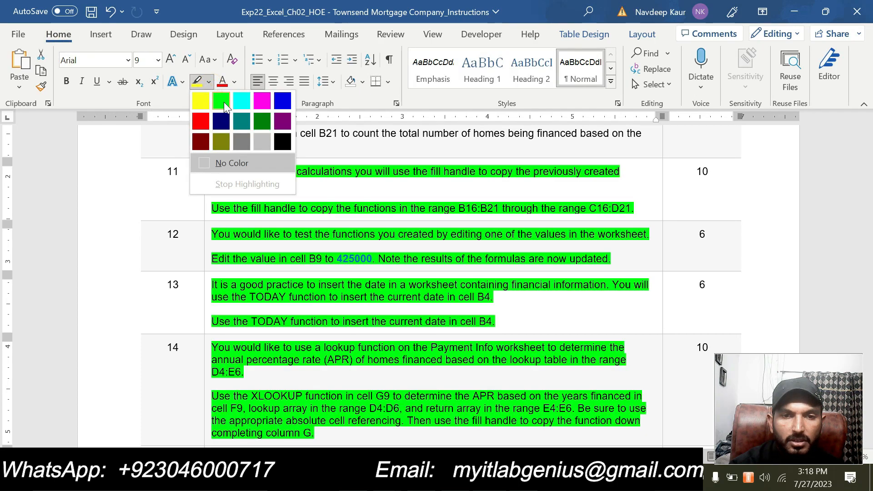
left_click(223, 102)
scroll(450, 280, "down", 5)
scroll(450, 279, "down", 3)
scroll(450, 280, "up", 8)
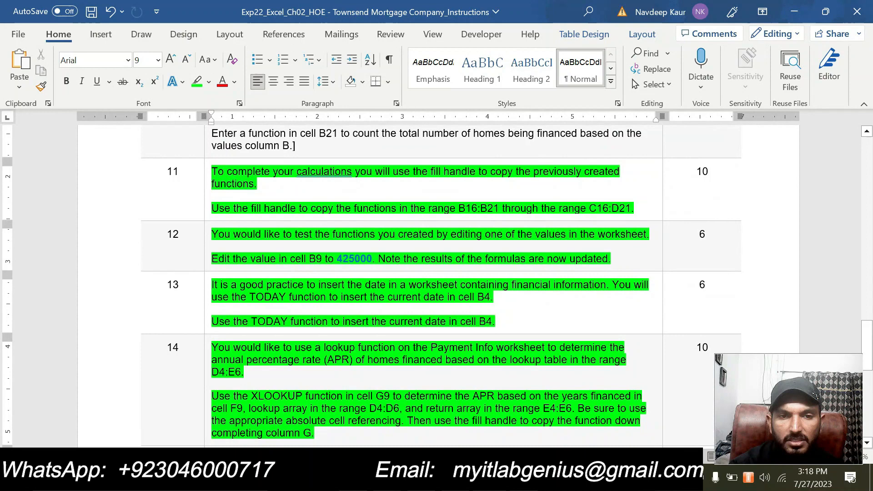
key("alt+Tab")
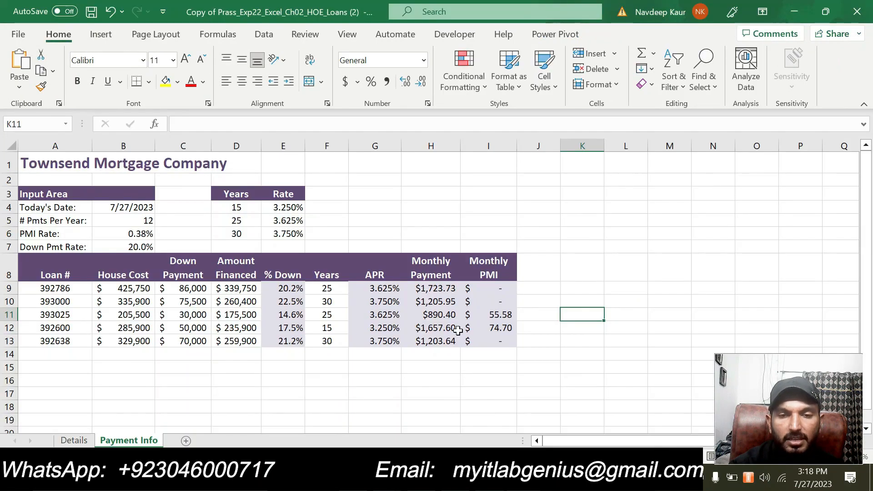
left_click(413, 389)
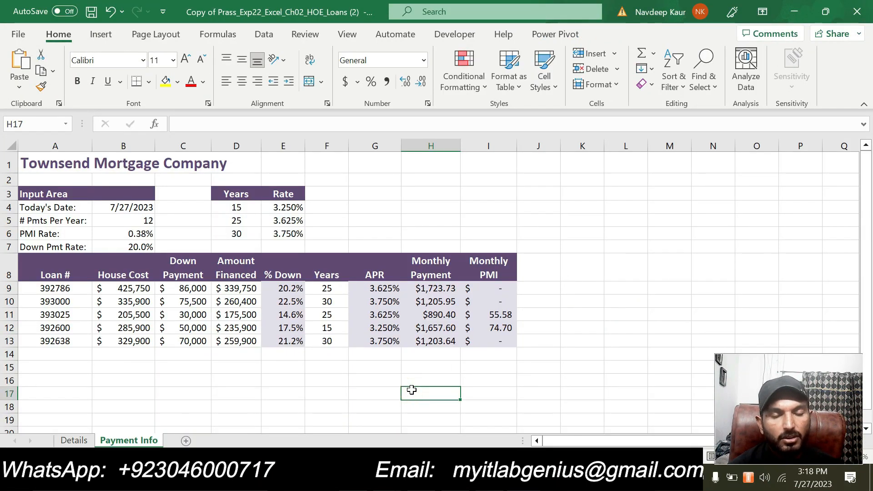